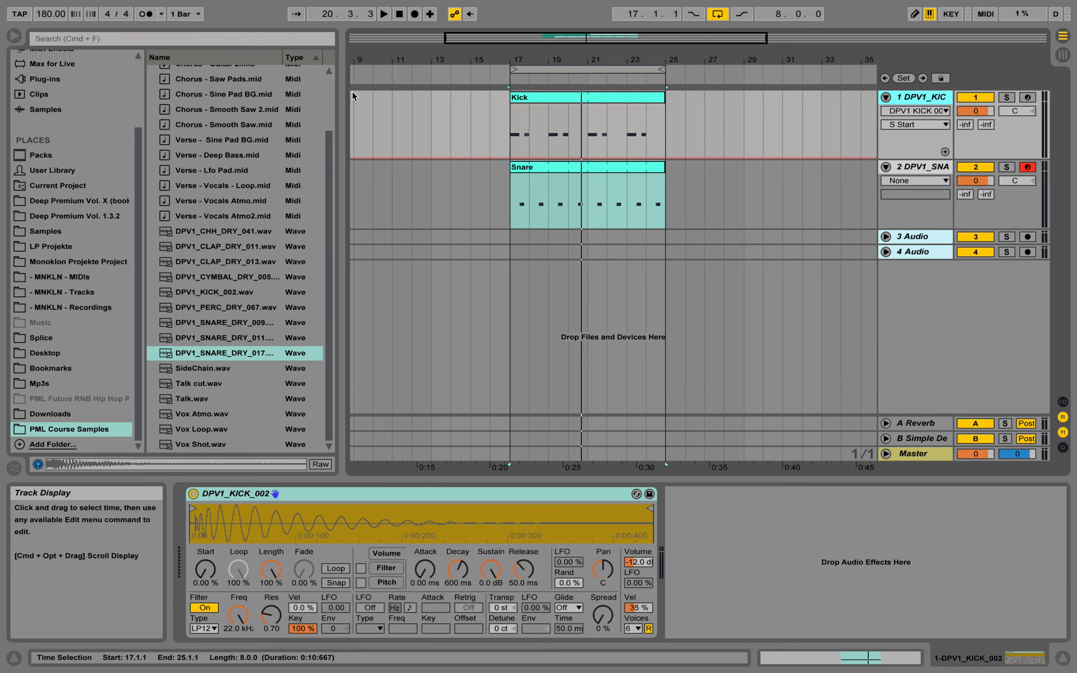
# - Load the Operator instrument onto a new MIDI track below the existing tracks
pyautogui.scroll(5, 252, 113)
pyautogui.scroll(5, 112, 92)
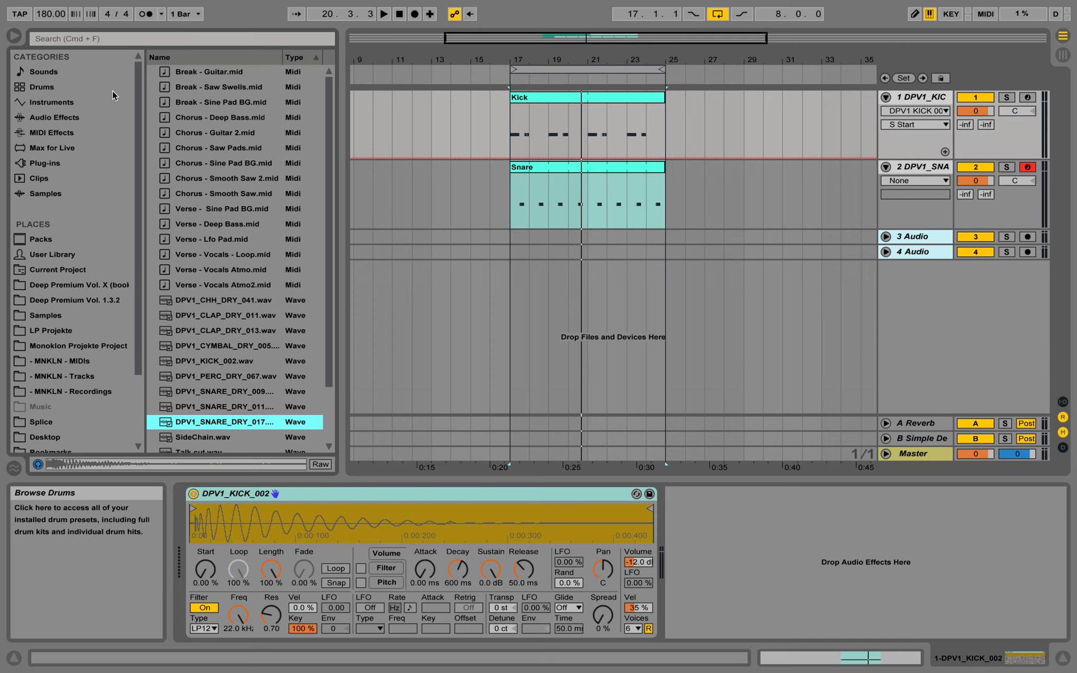
pyautogui.click(54, 103)
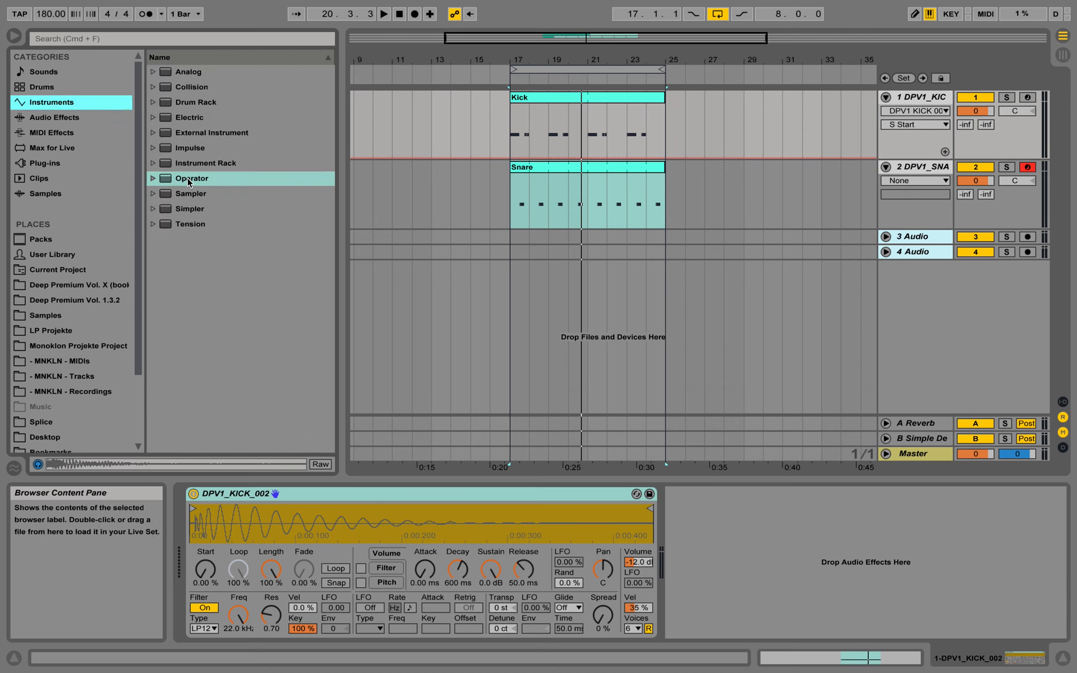
pyautogui.moveTo(189, 181); pyautogui.dragTo(916, 292)
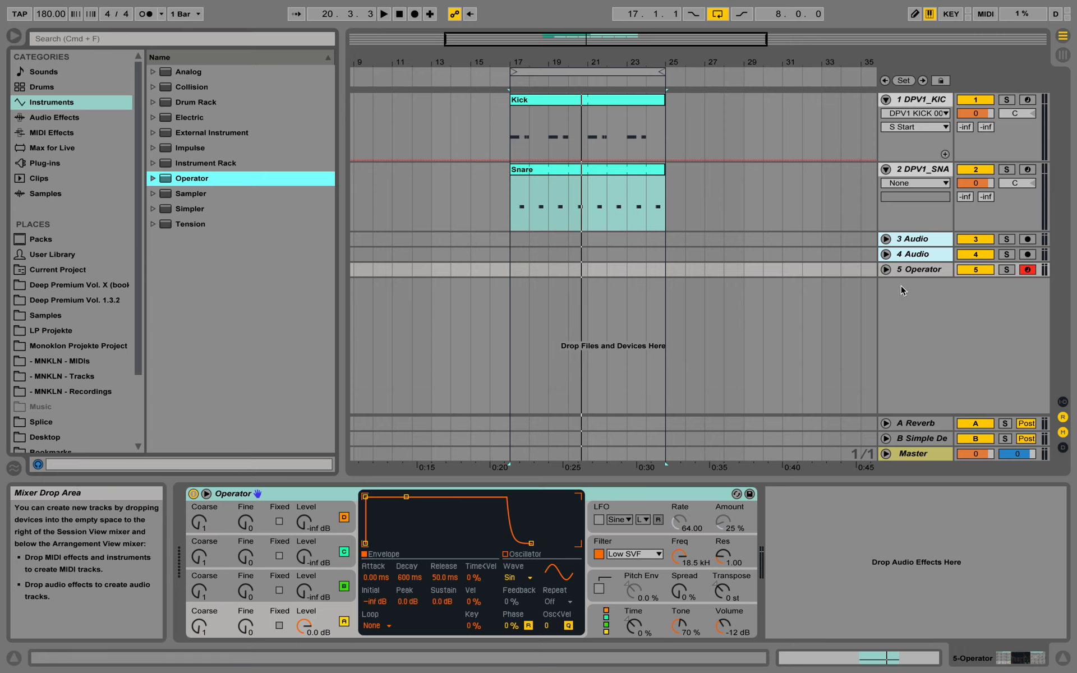
# - Delete the two empty audio tracks between the Snare and Operator tracks
pyautogui.click(917, 254)
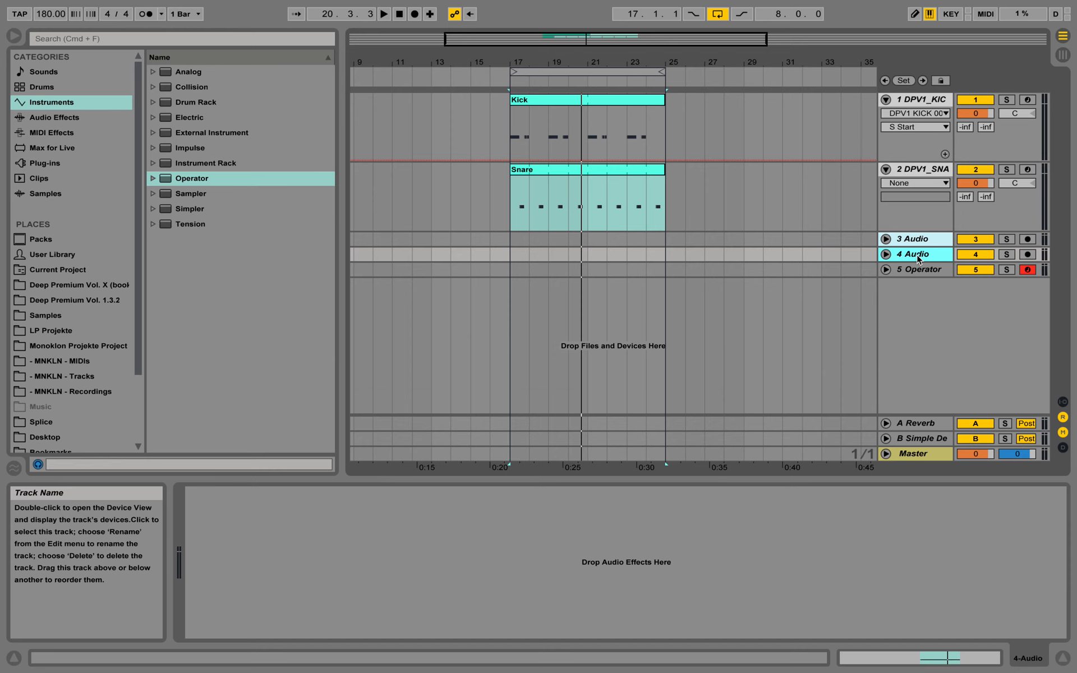
pyautogui.press('Delete')
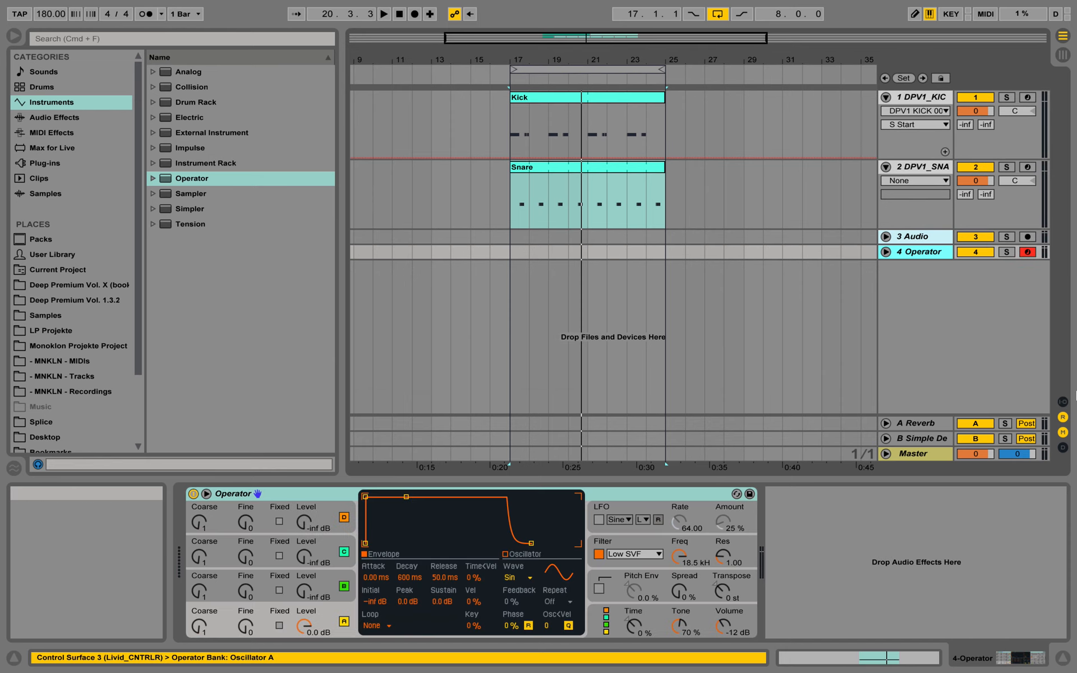
pyautogui.click(925, 238)
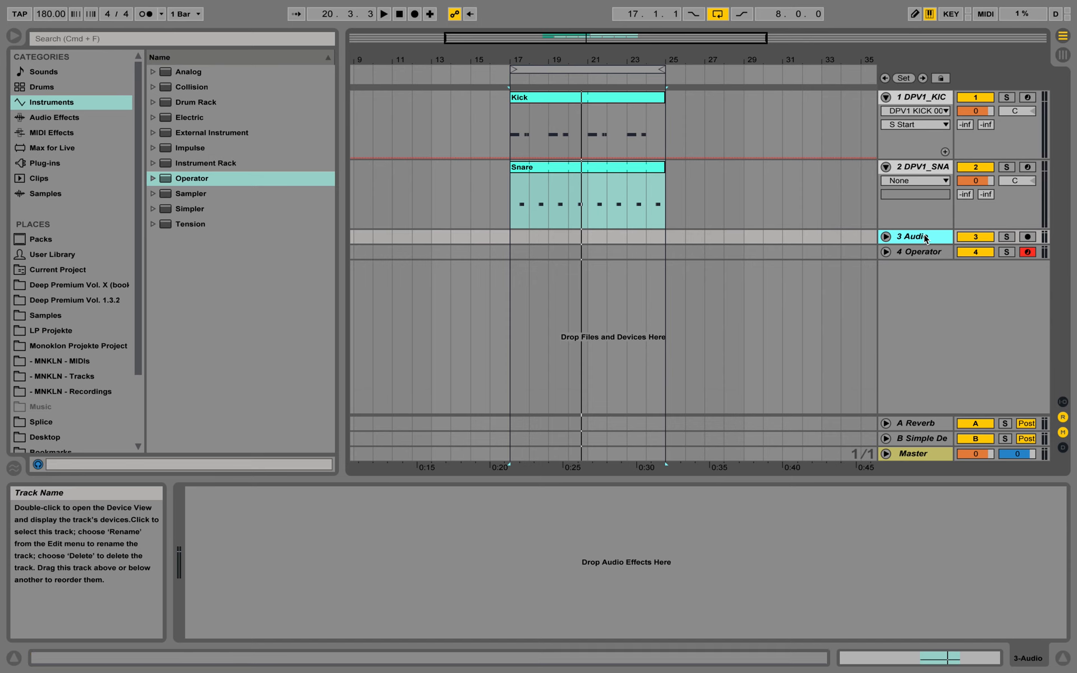
pyautogui.press('Delete')
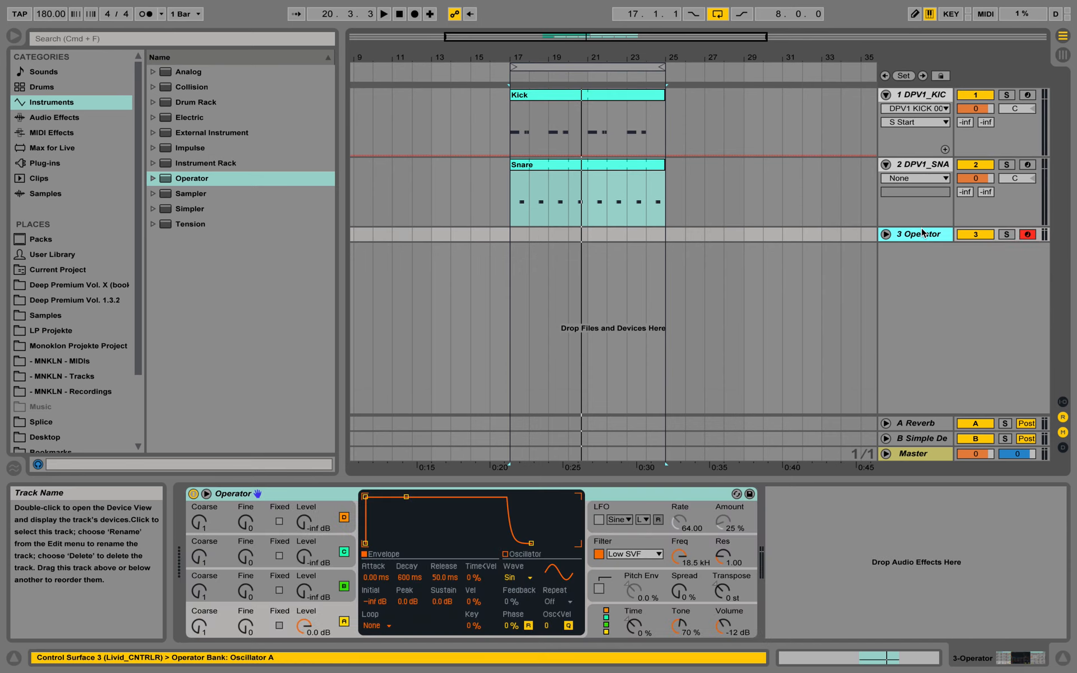
# - Unfold the Operator track and select its time range from bar 17 to bar 25
pyautogui.click(885, 234)
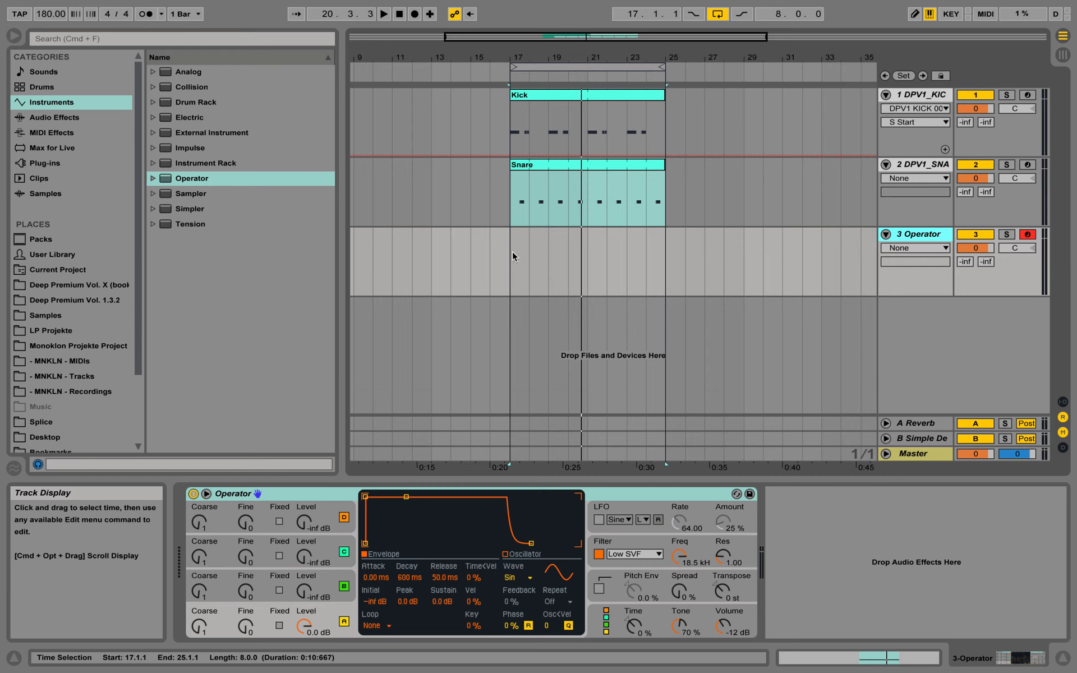
pyautogui.moveTo(510, 256); pyautogui.dragTo(663, 259)
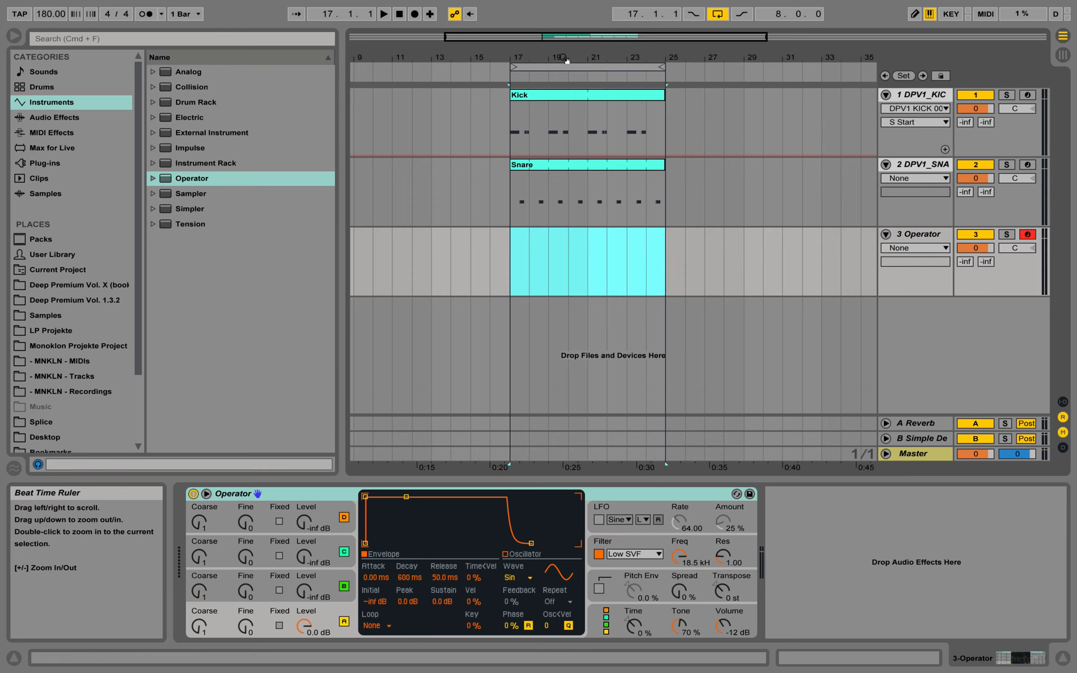
pyautogui.moveTo(565, 57); pyautogui.dragTo(565, 88)
# - Try the fixed 1 Bar and 1/16 arrangement grids and return to the Narrow adaptive grid
pyautogui.rightClick(615, 250)
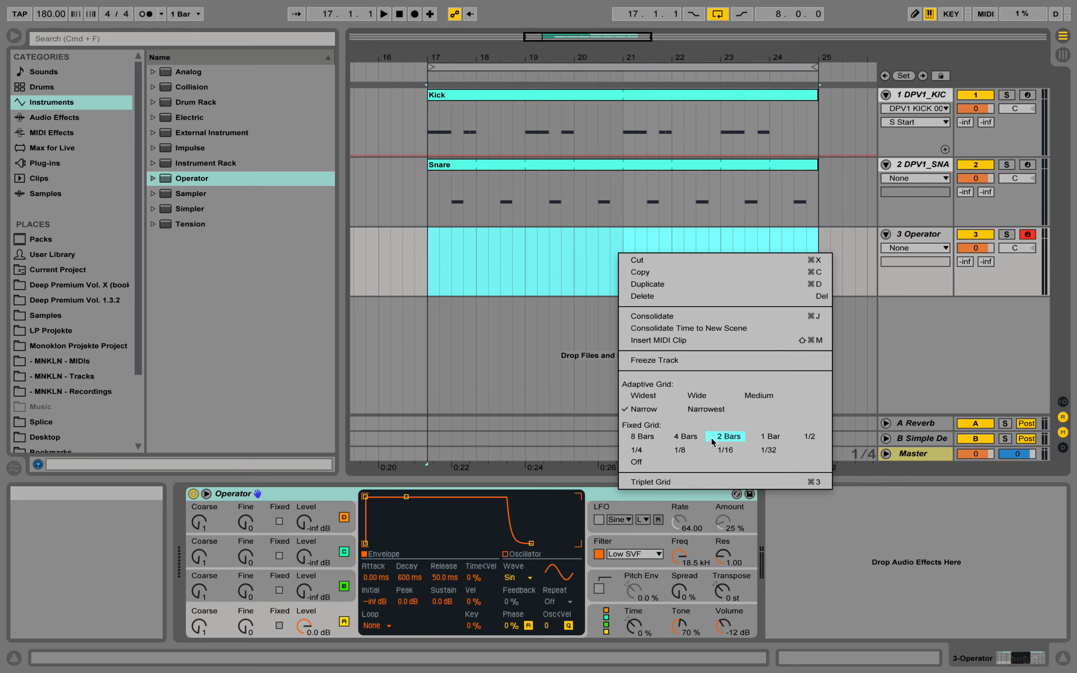
pyautogui.click(766, 439)
pyautogui.rightClick(605, 255)
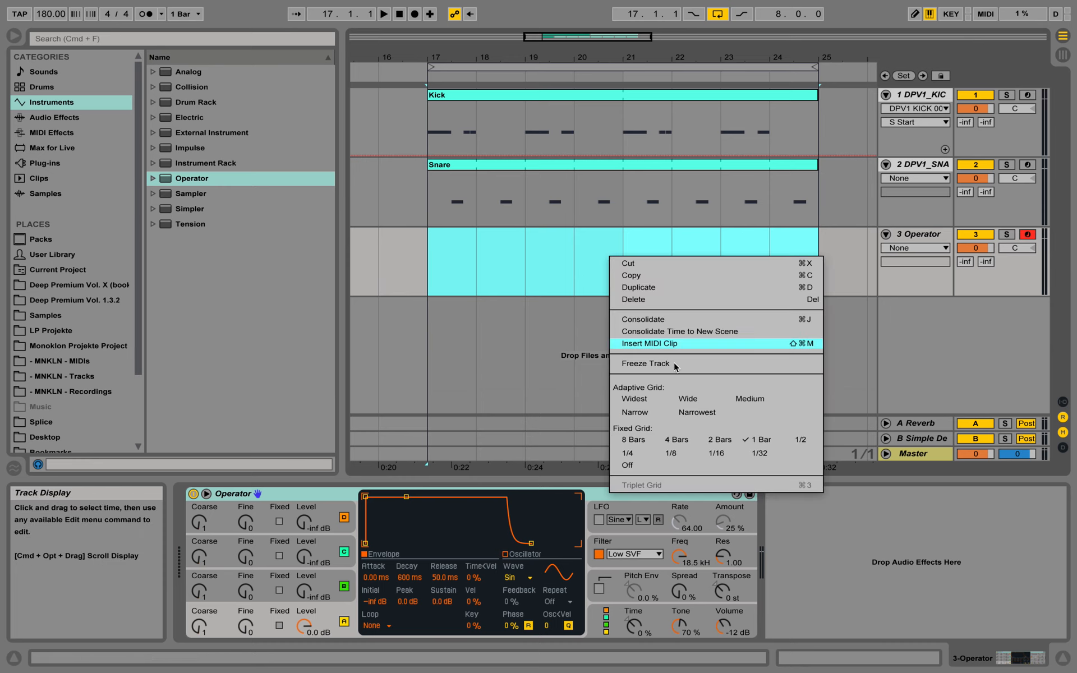
pyautogui.click(718, 441)
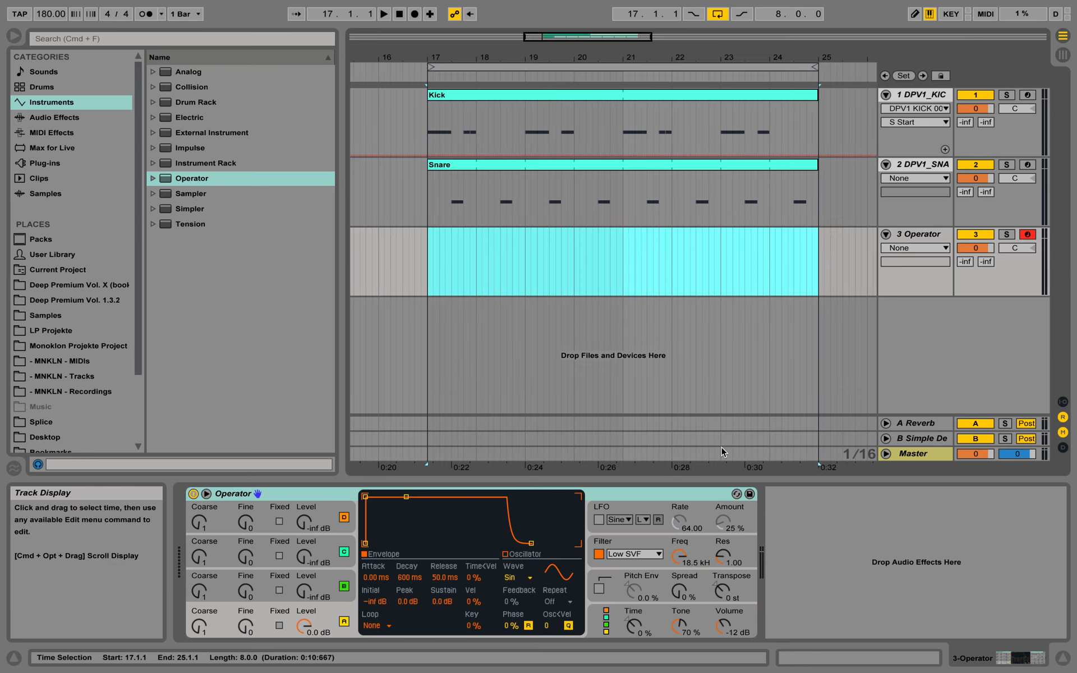
pyautogui.rightClick(619, 258)
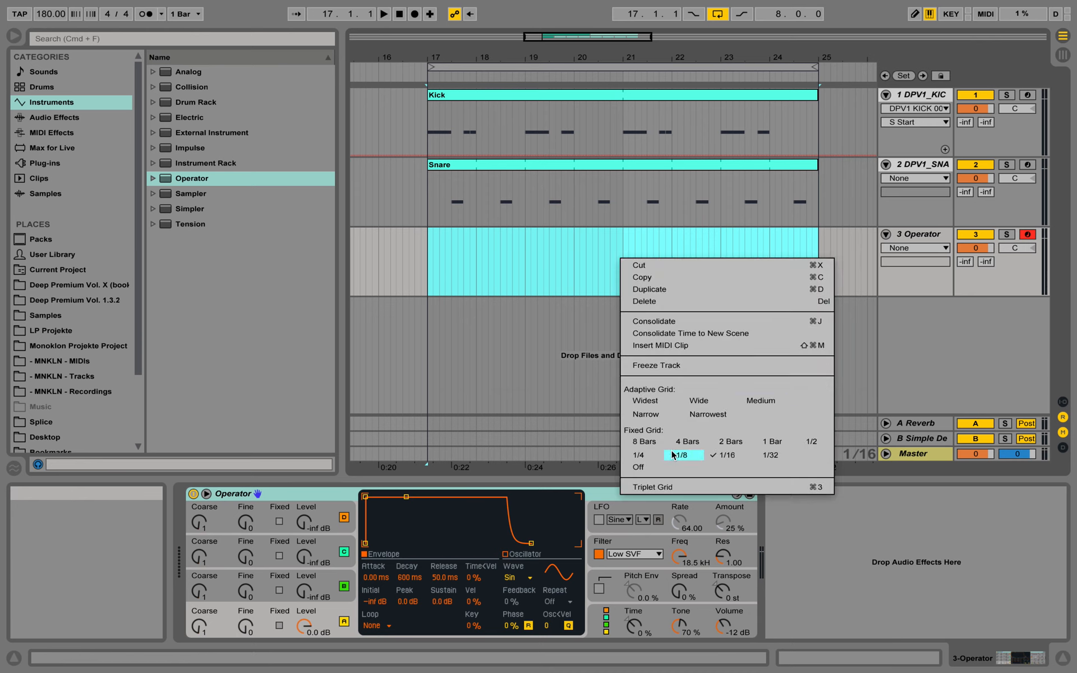
pyautogui.click(645, 413)
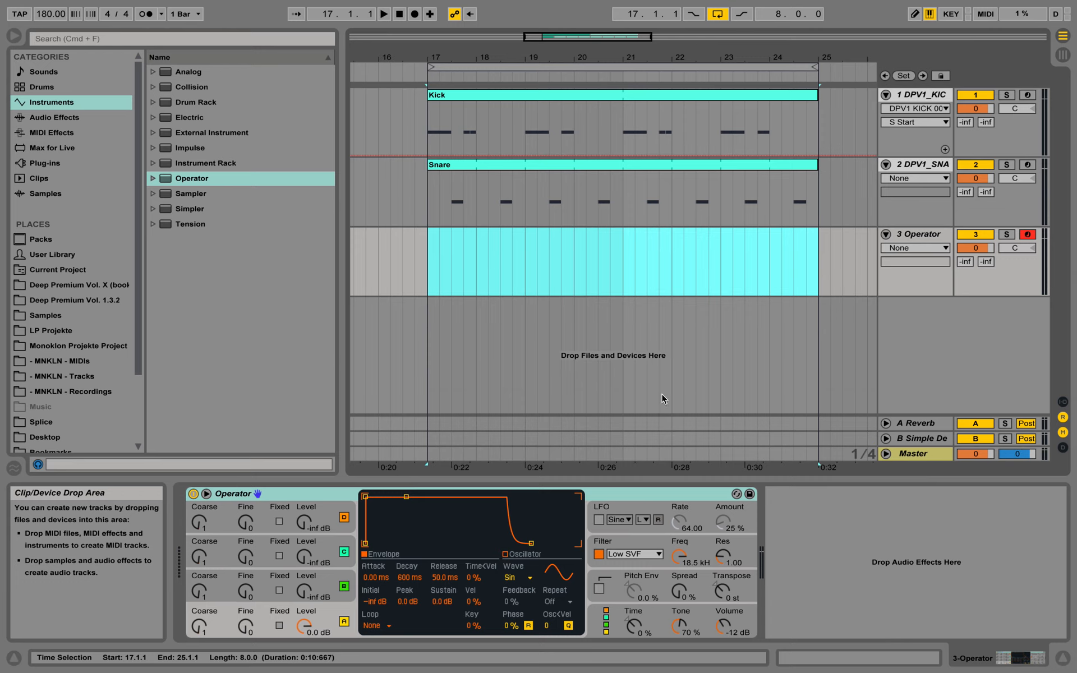
# - Insert a MIDI clip over the selected eight bars of the Operator track and rename it Bass
pyautogui.rightClick(607, 238)
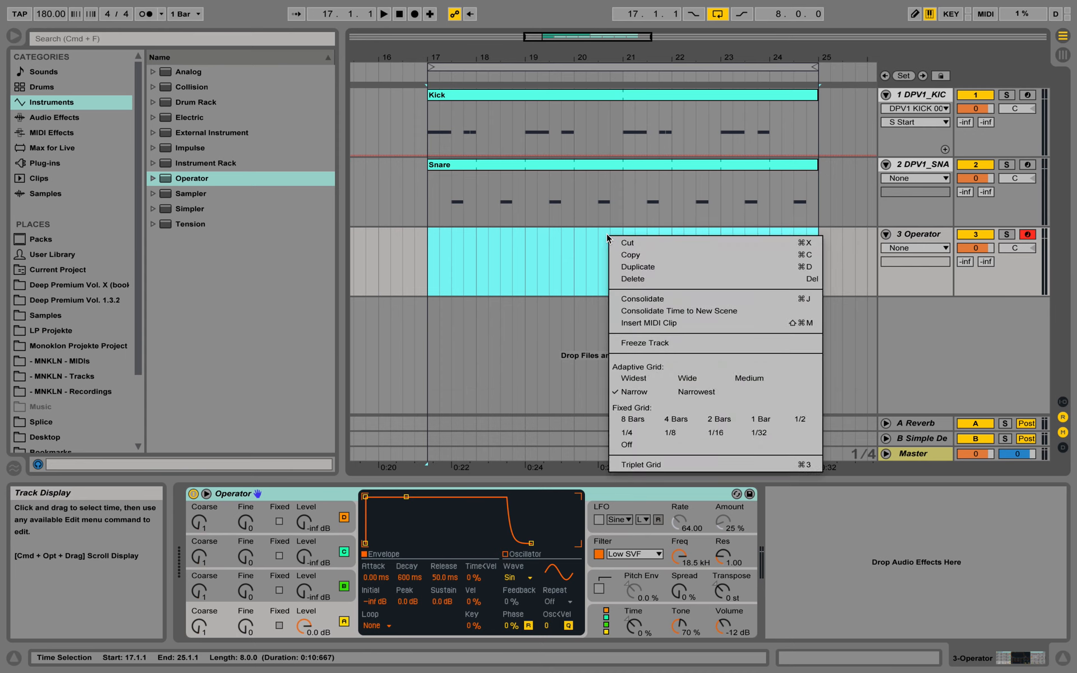
pyautogui.click(683, 323)
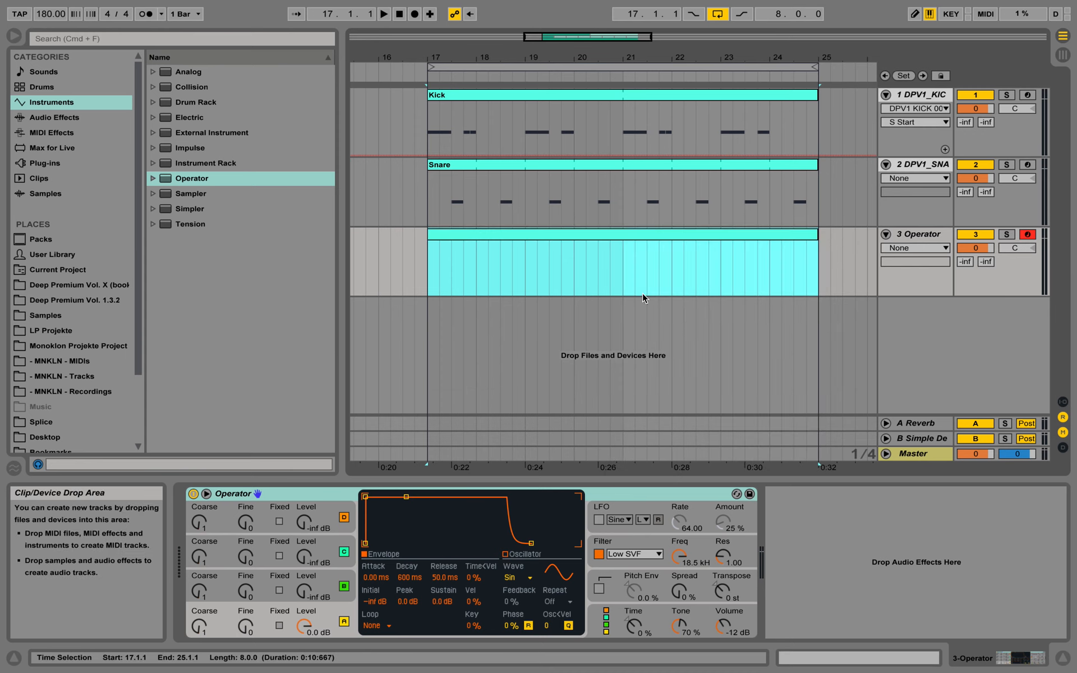
pyautogui.rightClick(534, 235)
pyautogui.click(584, 299)
pyautogui.write('Bass')
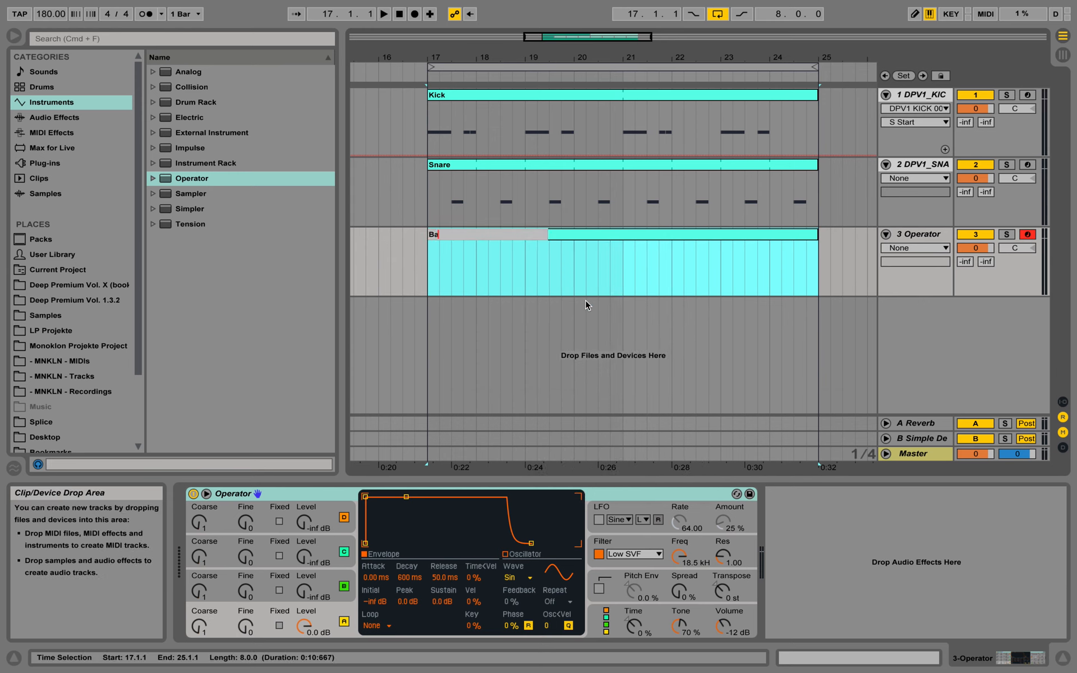
pyautogui.press('Return')
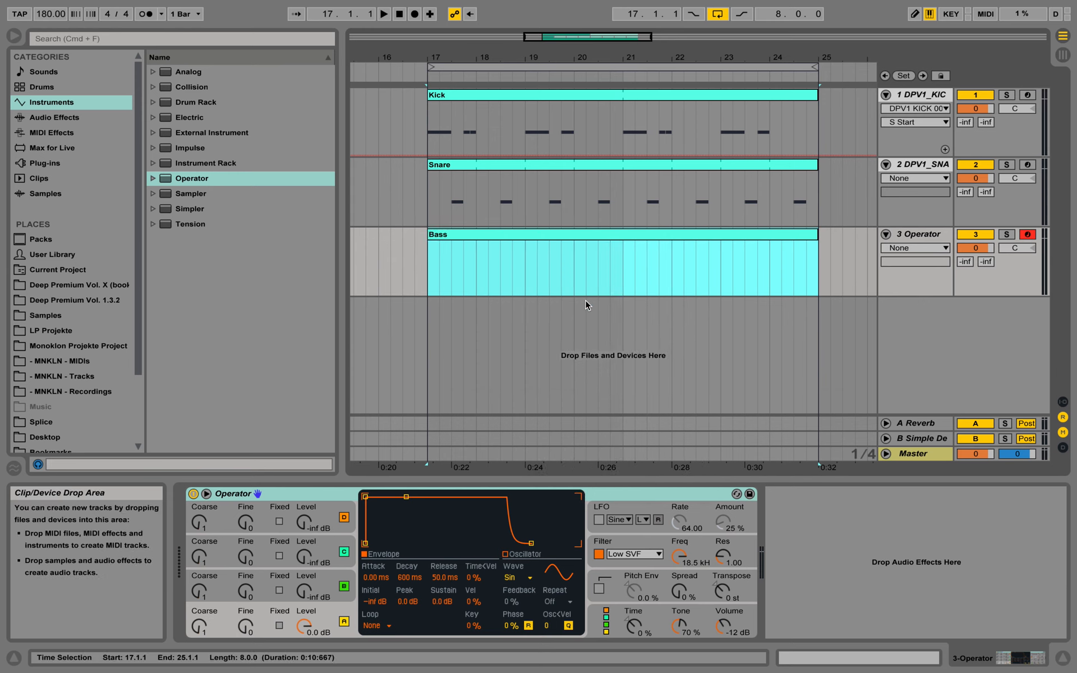
# - Open the Bass clip in an enlarged note editor and draw a four-bar D#1 note starting at 1.1.1
pyautogui.doubleClick(536, 232)
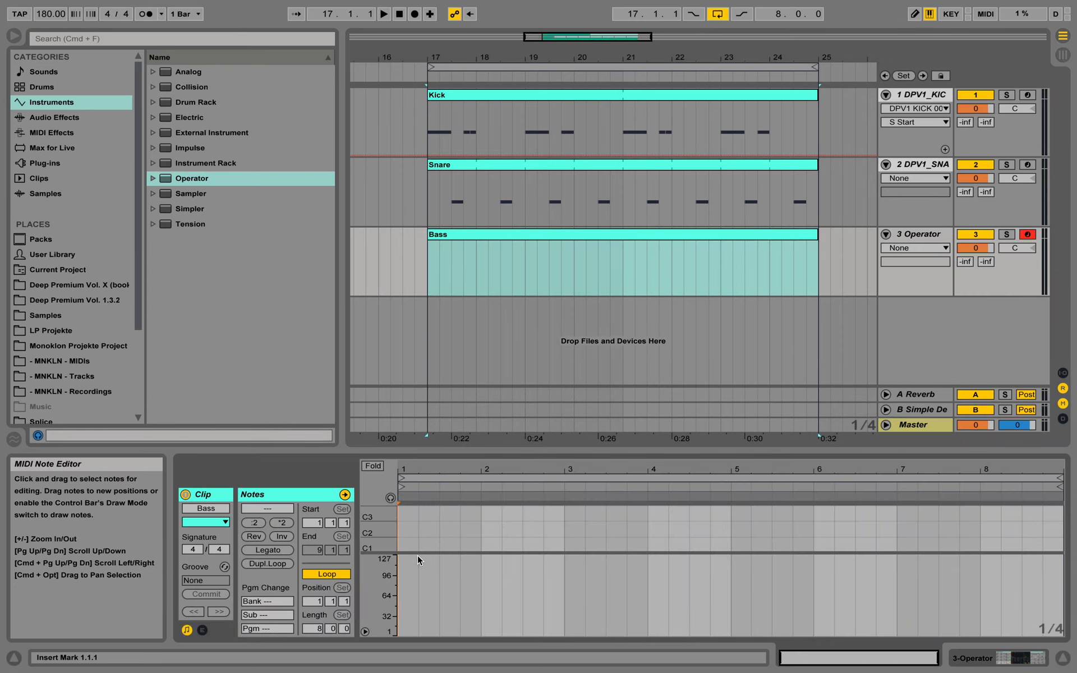
pyautogui.moveTo(422, 448); pyautogui.dragTo(421, 290)
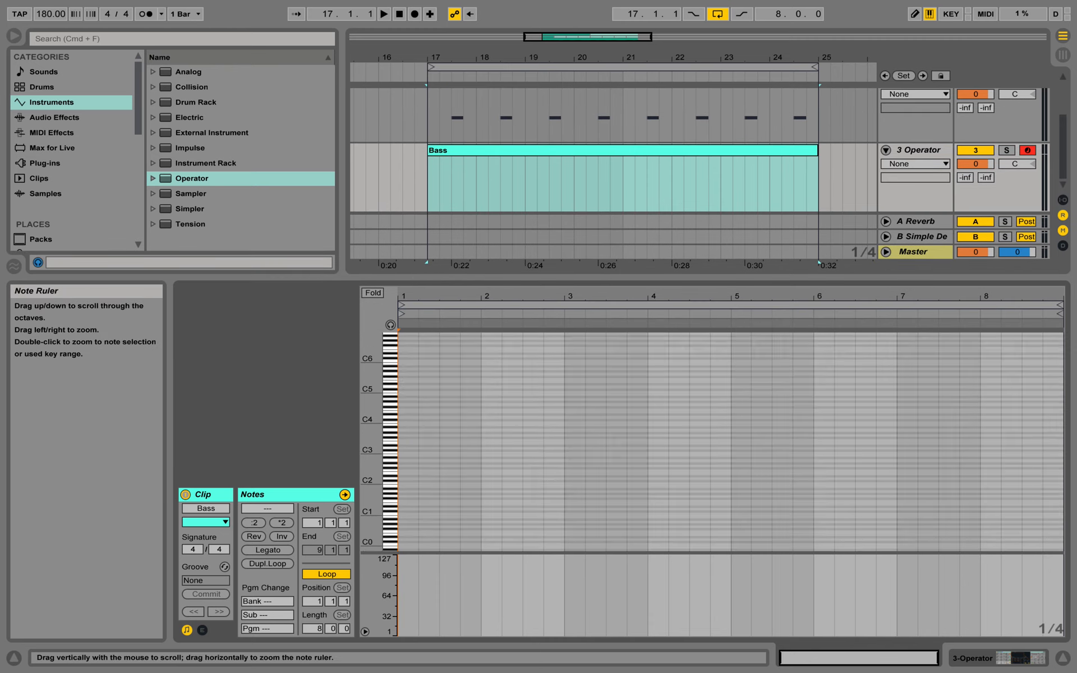
pyautogui.moveTo(386, 492); pyautogui.dragTo(423, 492)
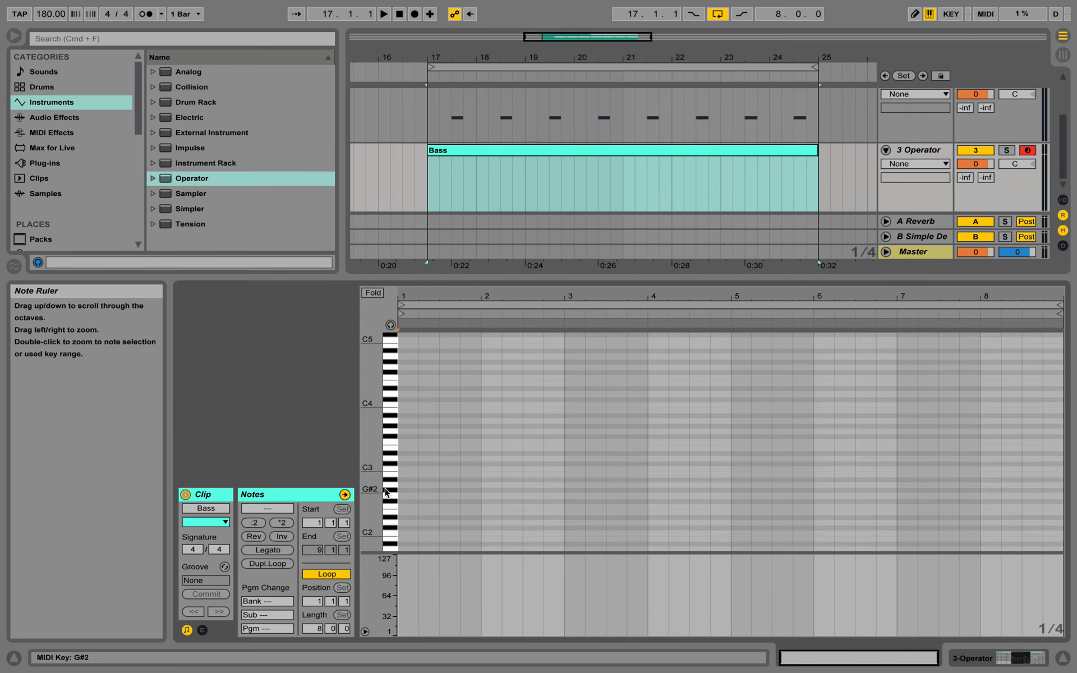
pyautogui.moveTo(370, 474); pyautogui.dragTo(370, 347)
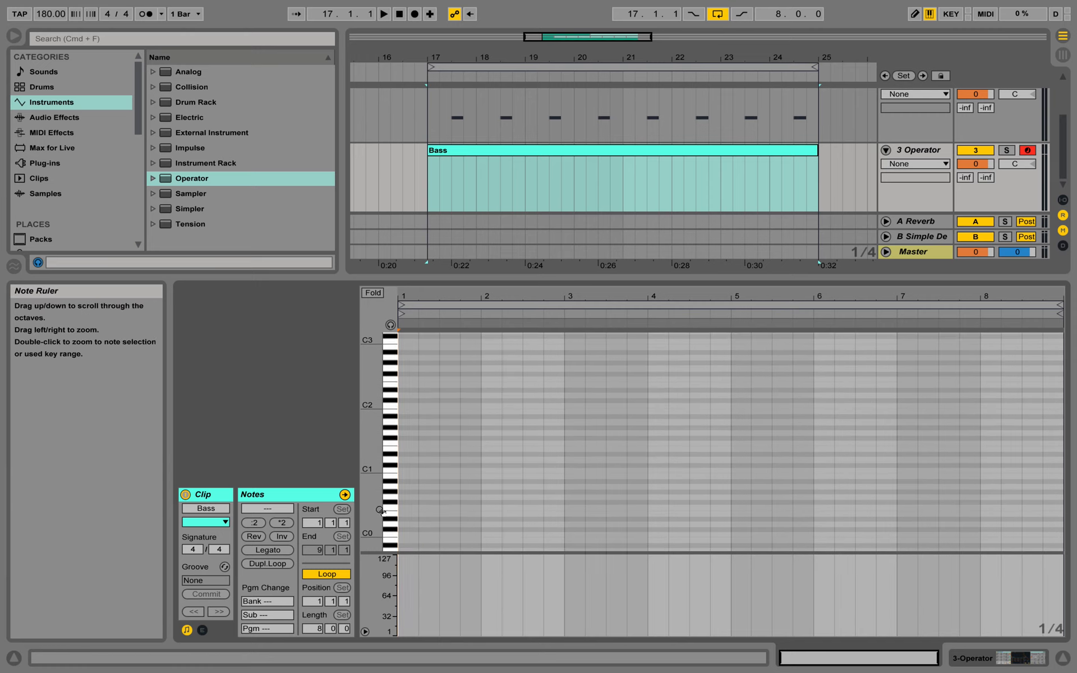
pyautogui.doubleClick(400, 453)
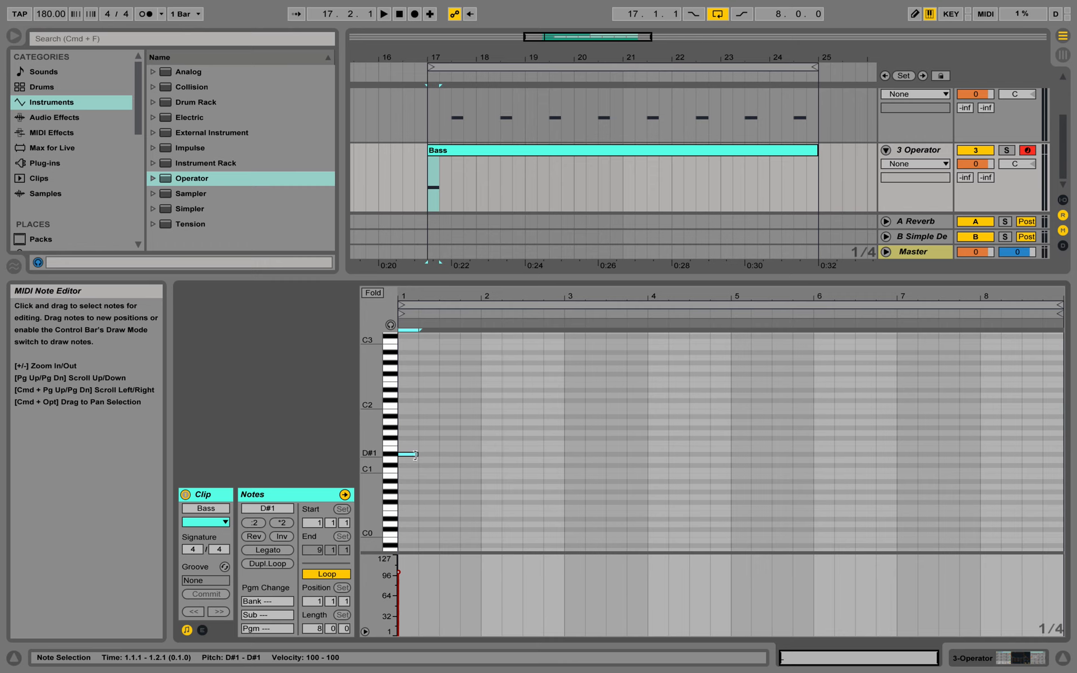
pyautogui.moveTo(416, 454); pyautogui.dragTo(736, 450)
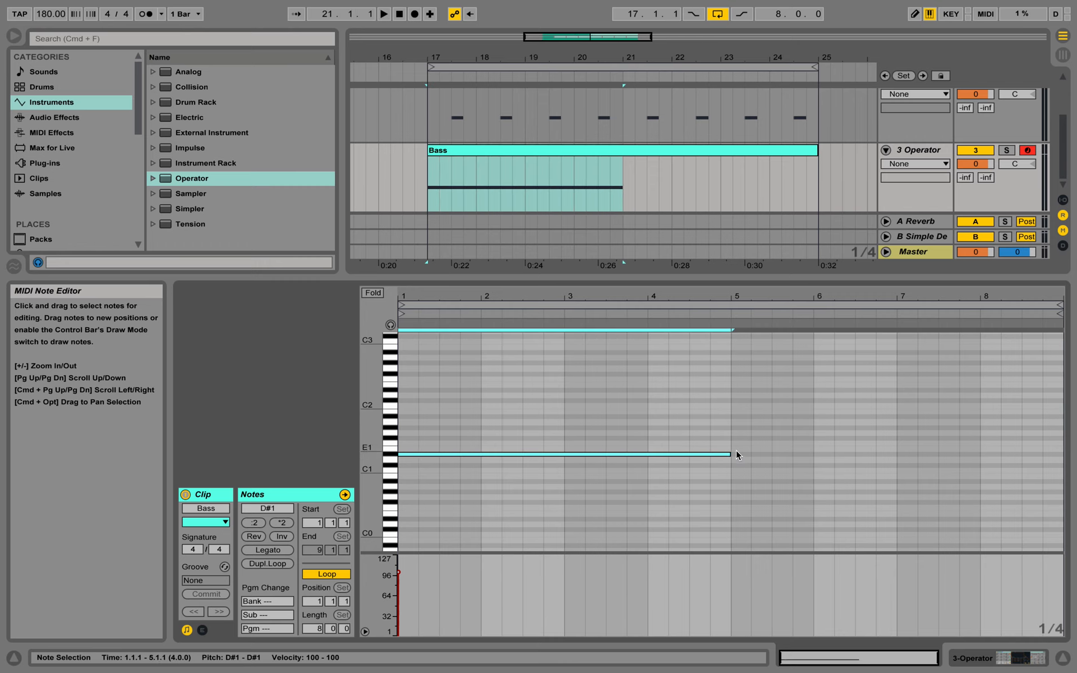
# - Set the Bass clip's loop length to 4 bars
pyautogui.click(321, 631)
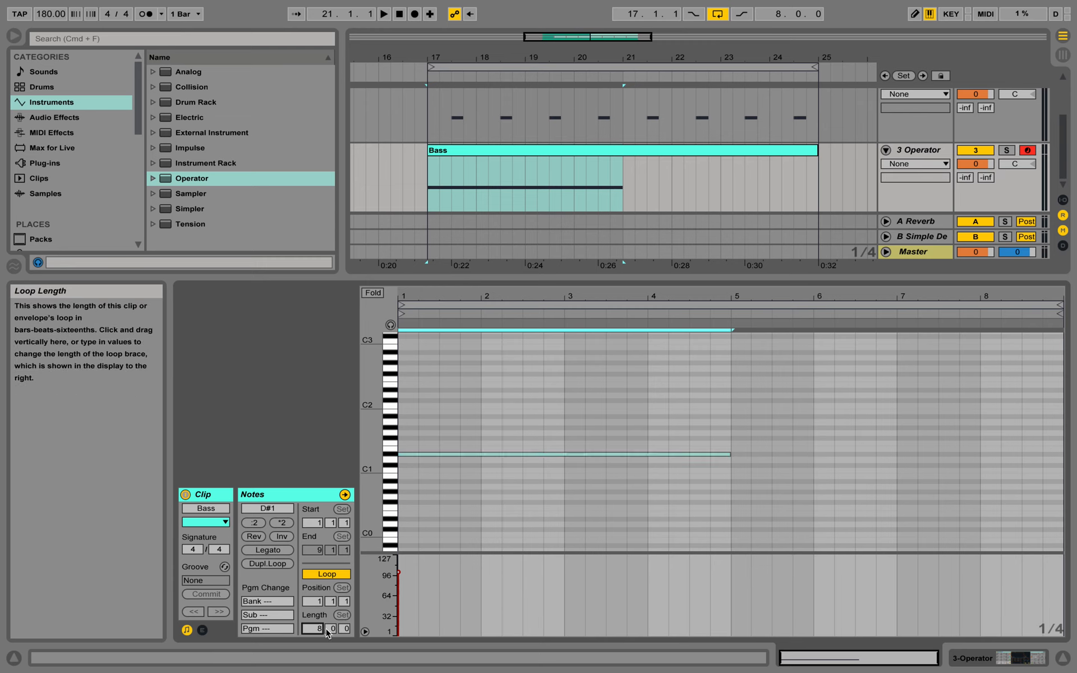
pyautogui.write('4')
pyautogui.press('Return')
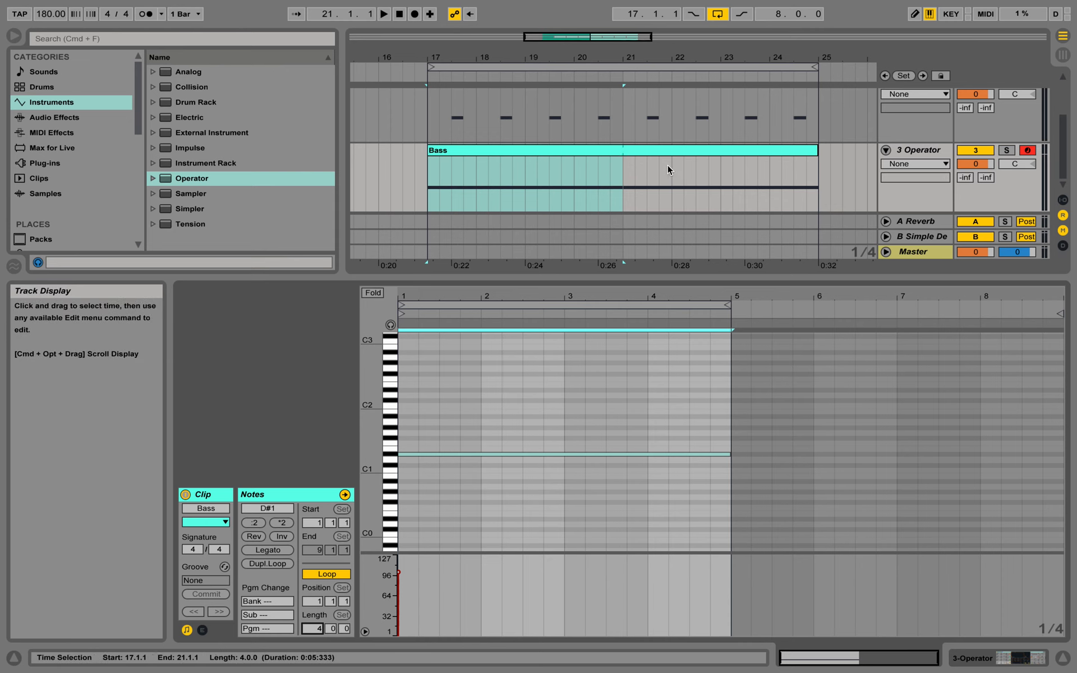
# - Lower the Operator track's volume to -5.7 dB
pyautogui.scroll(2, 667, 165)
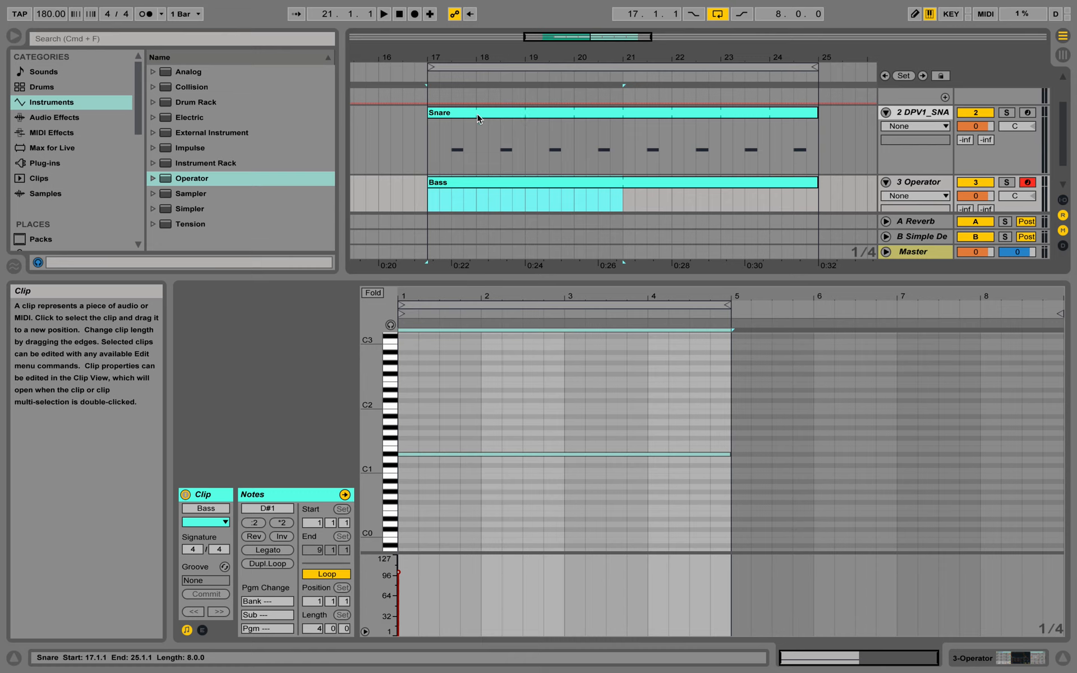
pyautogui.click(433, 194)
pyautogui.moveTo(975, 196); pyautogui.dragTo(975, 227)
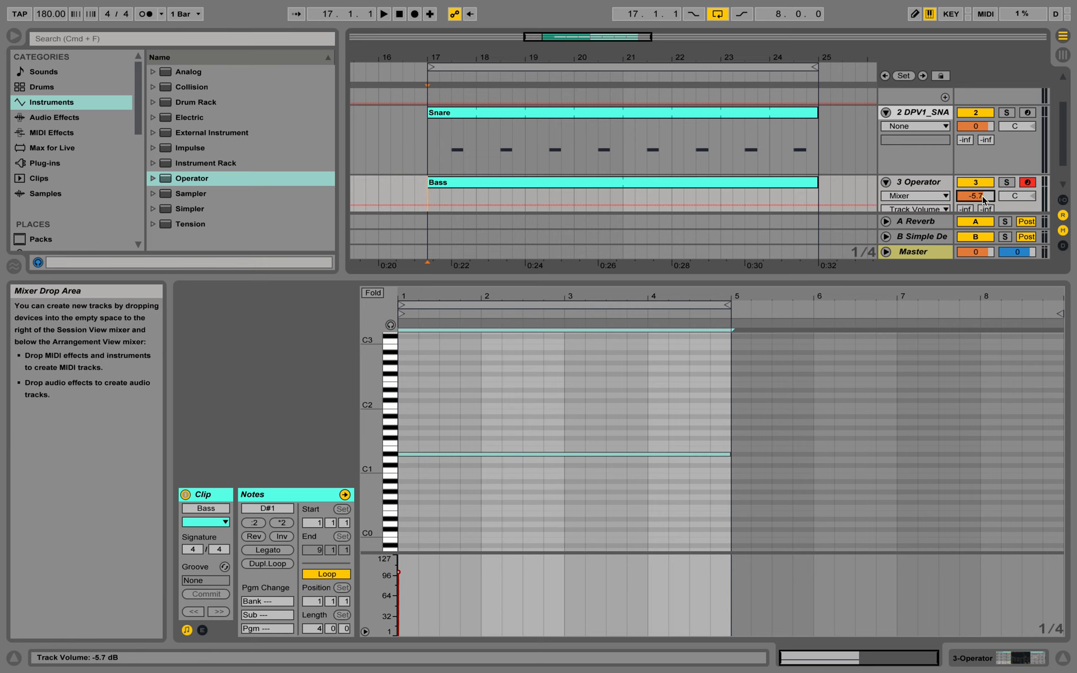
# - Hide and reshow the clip view, and reduce its height so all three tracks fit in the arrangement
pyautogui.click(1065, 661)
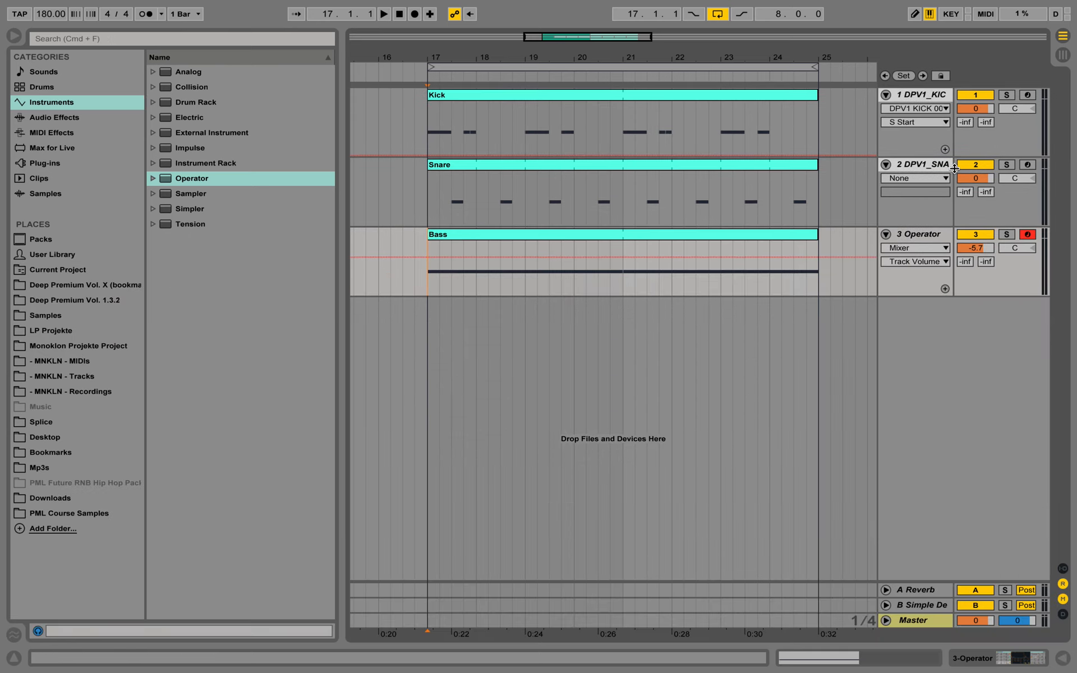
pyautogui.click(13, 659)
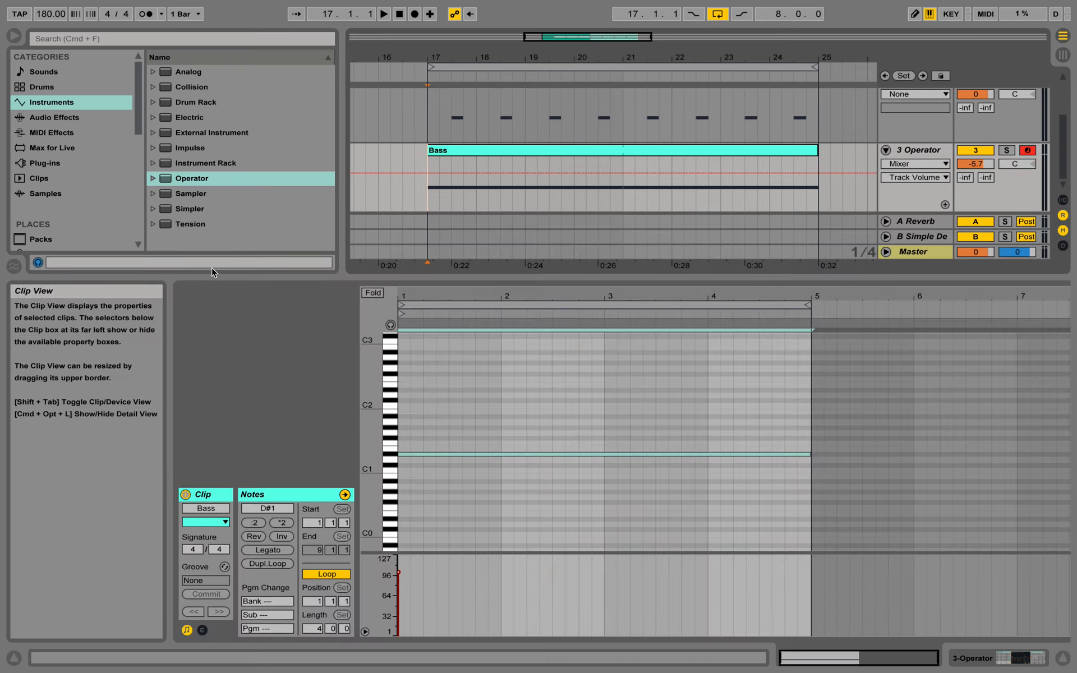
pyautogui.moveTo(232, 276); pyautogui.dragTo(238, 475)
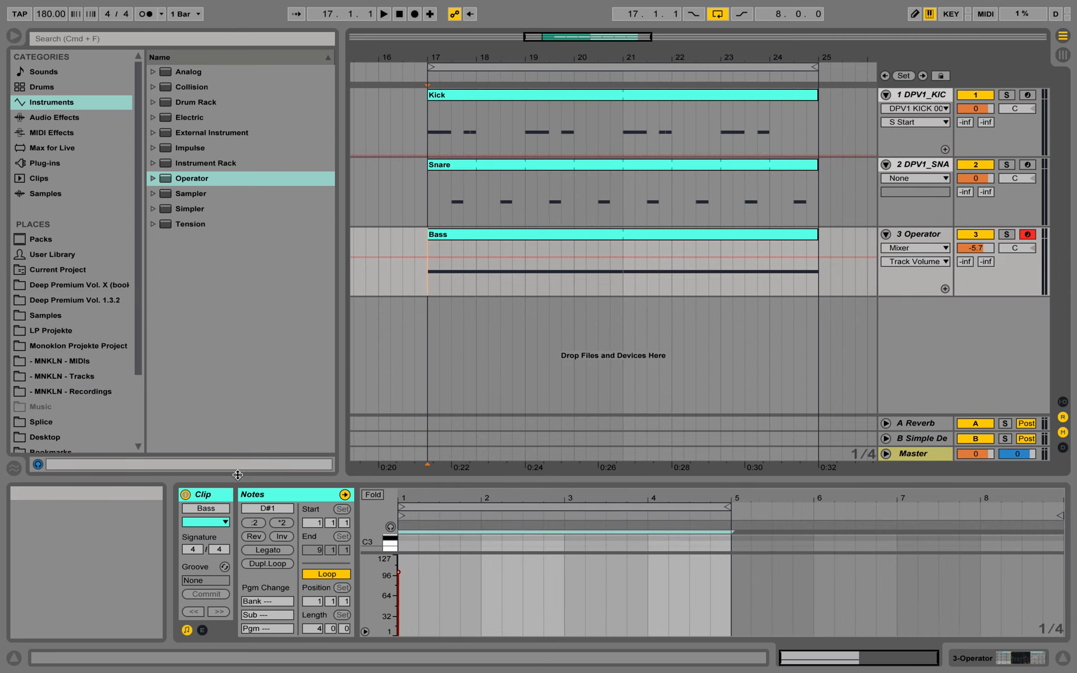
# - Try muting and soloing the Operator track, and switch the solo to the Snare track
pyautogui.click(981, 234)
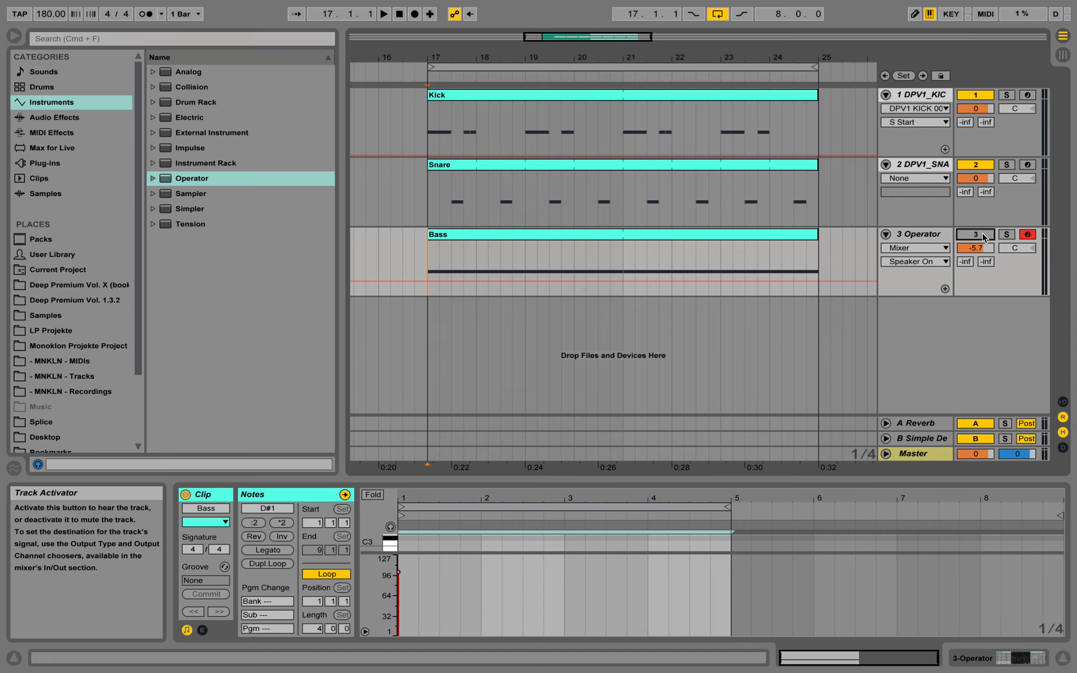
pyautogui.click(984, 234)
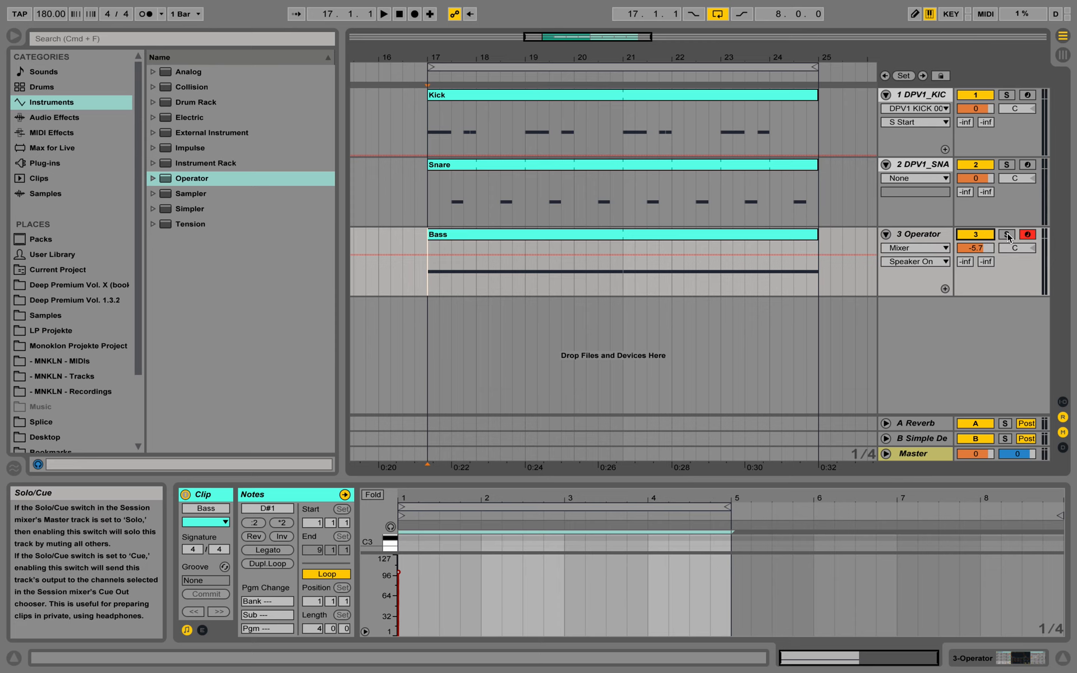
pyautogui.click(1007, 235)
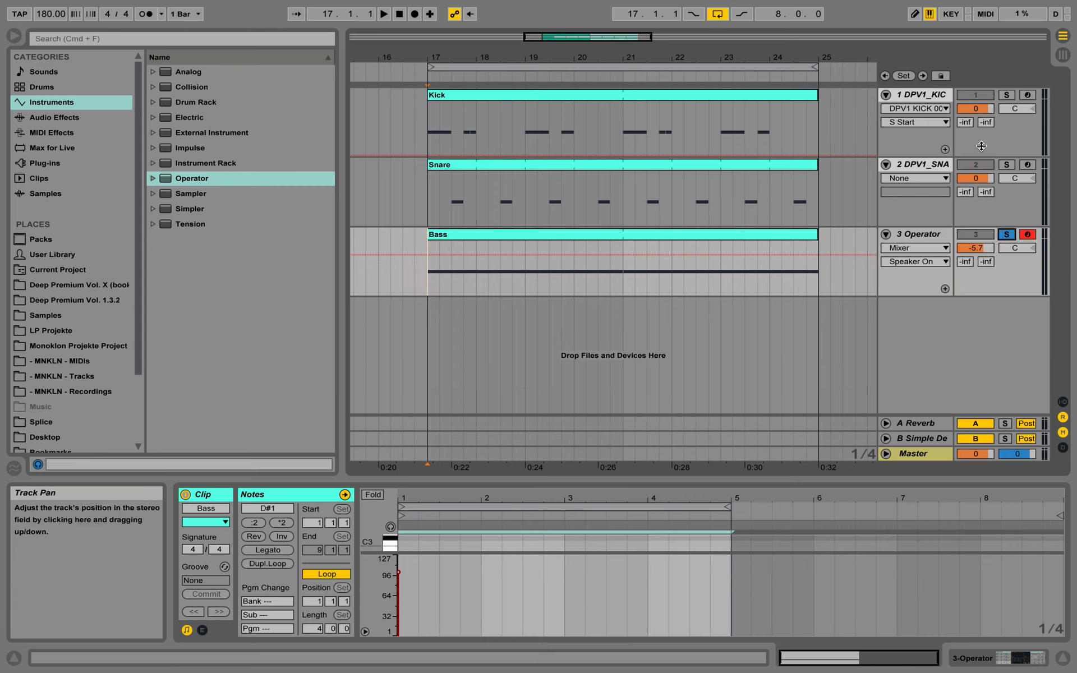
pyautogui.click(1006, 164)
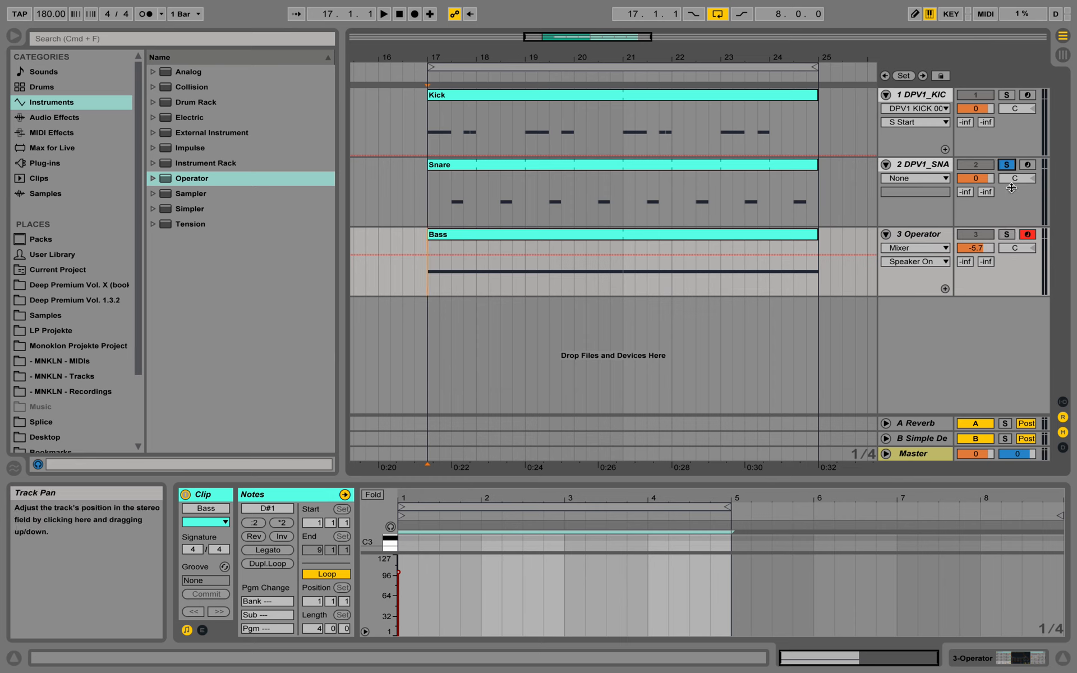
# - Add the Operator and Kick tracks to the Snare solo, and clear the solo on all three tracks
pyautogui.keyDown('super'); pyautogui.click(1008, 235); pyautogui.keyUp('super')
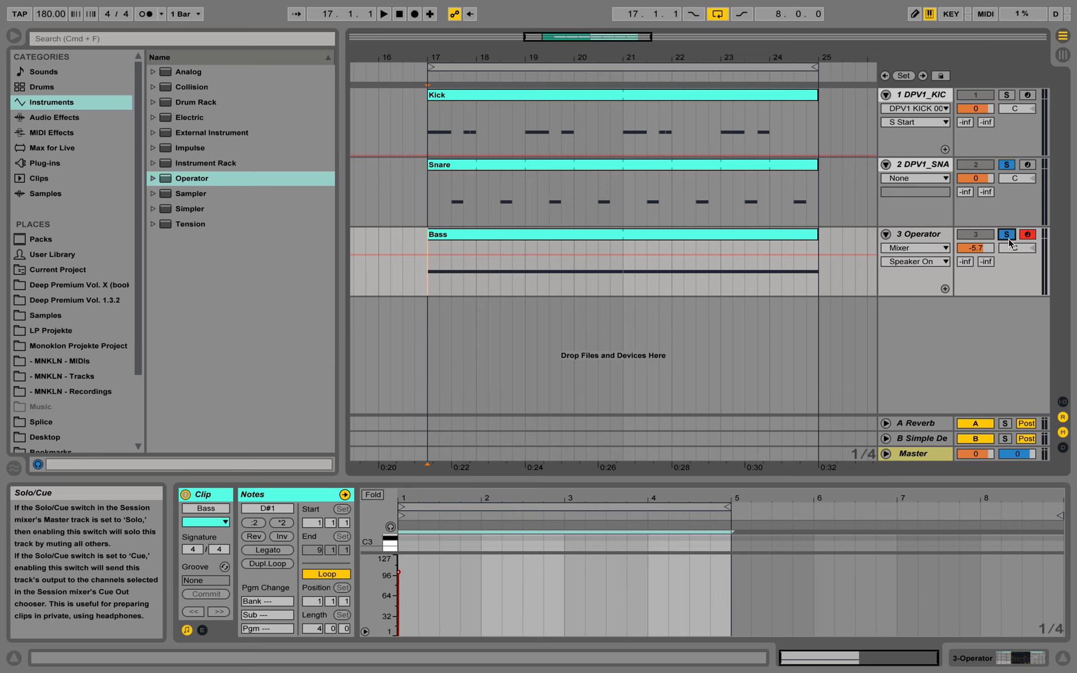
pyautogui.keyDown('super'); pyautogui.click(1009, 97); pyautogui.keyUp('super')
pyautogui.click(1009, 97)
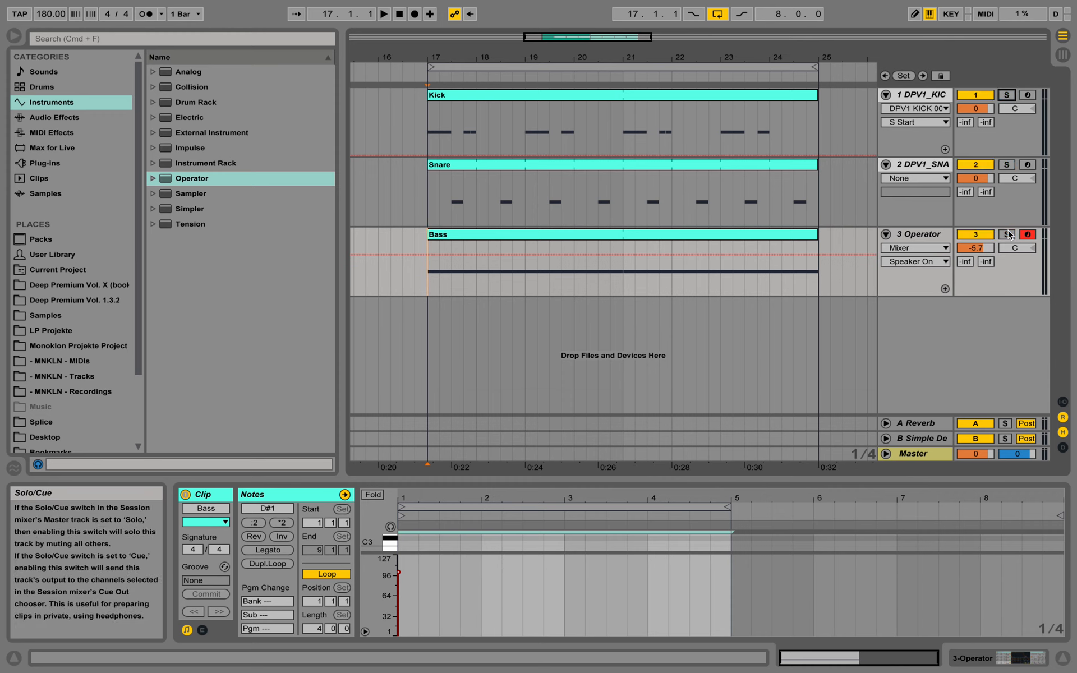
# - Pull the Operator track's fader down to -inf dB in Session View, and raise its volume to -14.7 dB back in the Arrangement
pyautogui.click(977, 249)
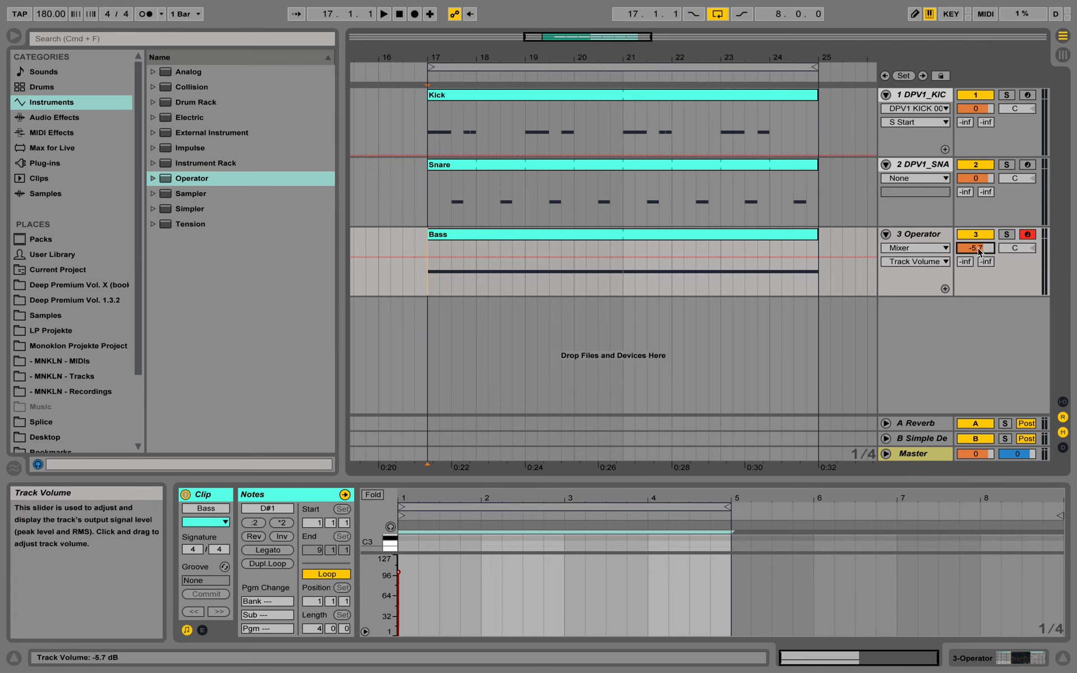
pyautogui.click(1062, 54)
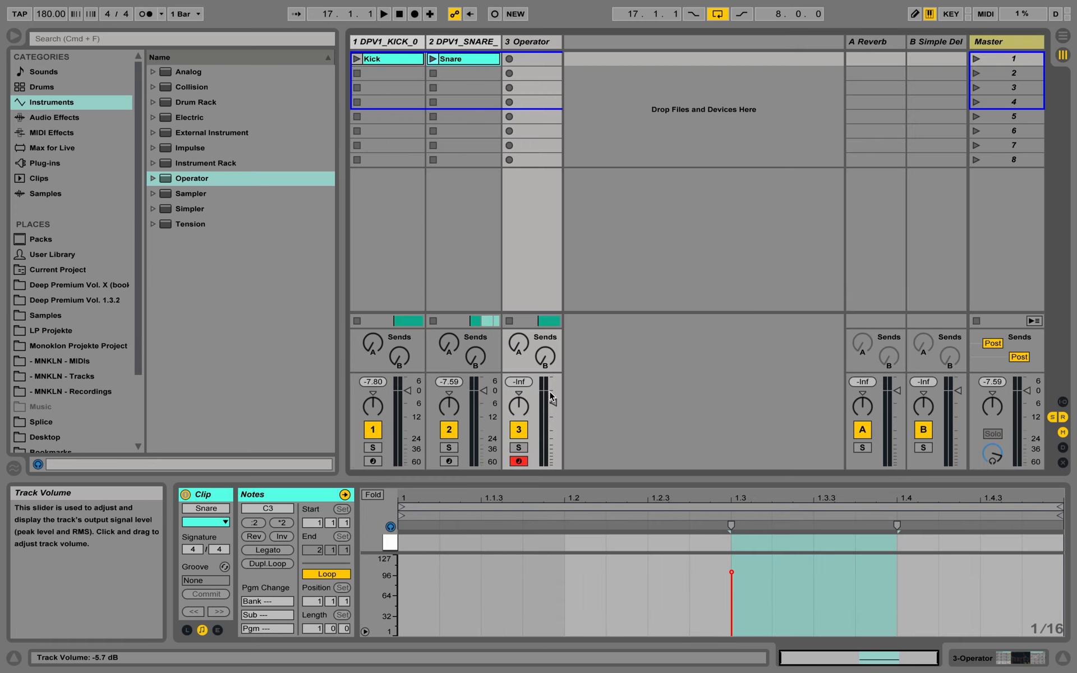
pyautogui.moveTo(555, 405); pyautogui.dragTo(555, 465)
pyautogui.click(1062, 35)
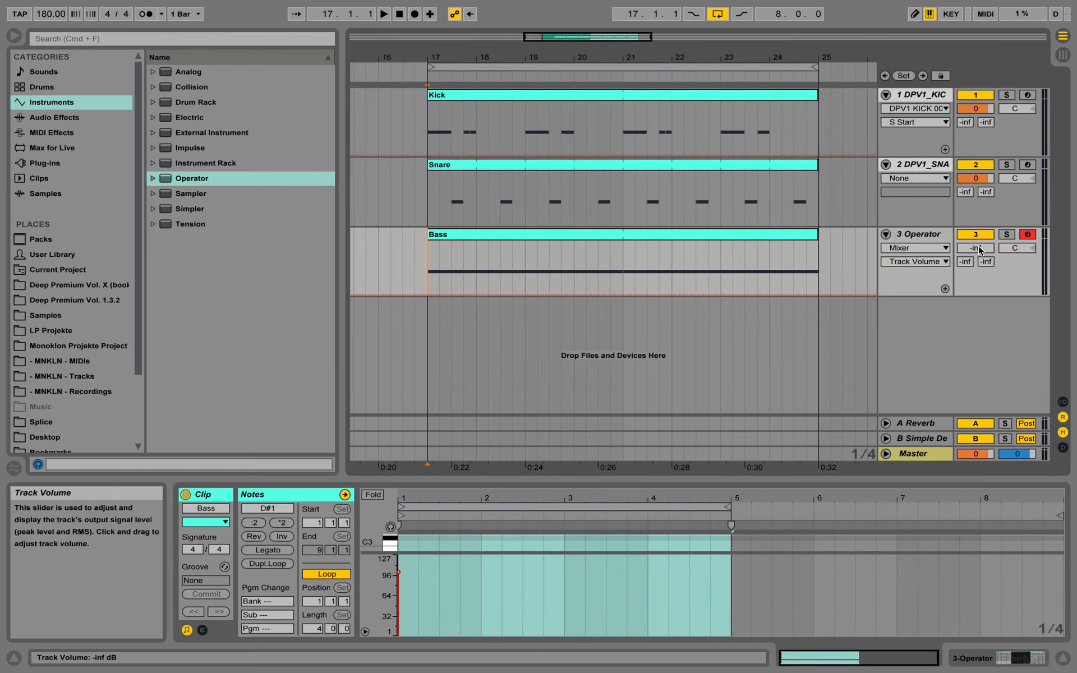
pyautogui.moveTo(978, 245); pyautogui.dragTo(978, 199)
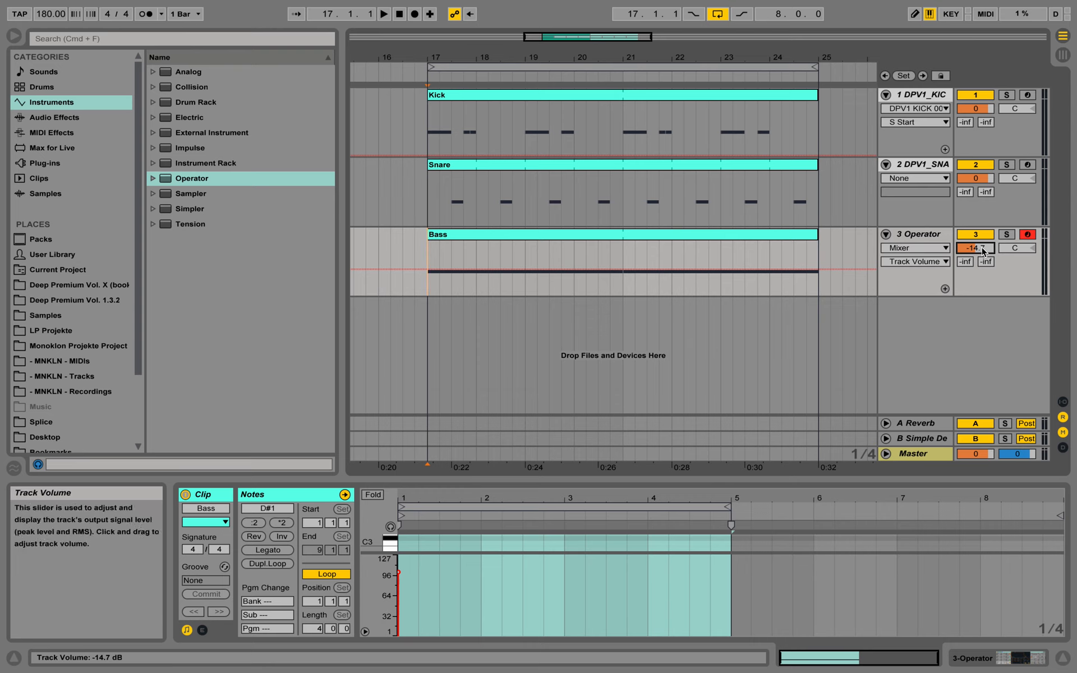
# - Show the In/Out and Track Delay sections of the mixer, and set the Snare track's delay to -20 ms
pyautogui.click(1062, 403)
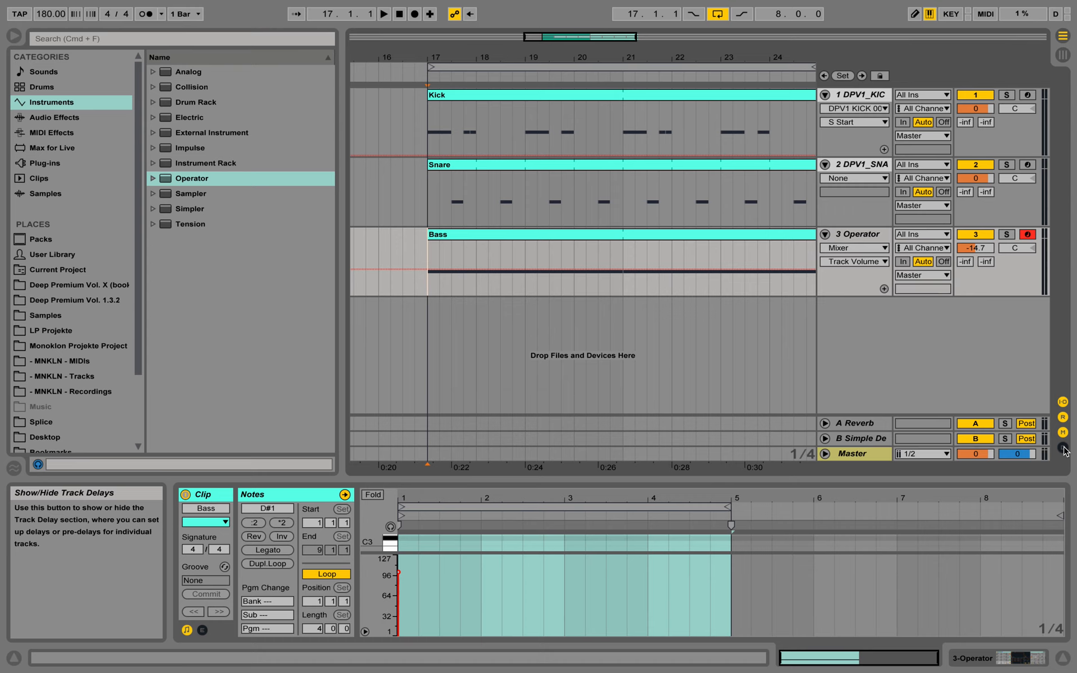
pyautogui.click(1062, 447)
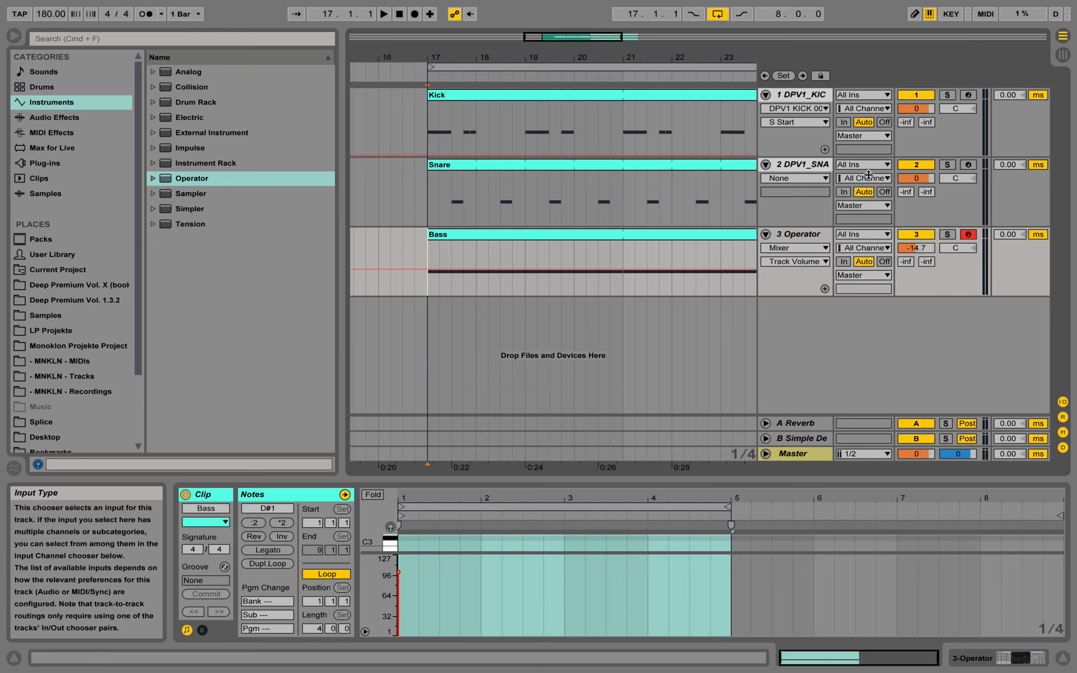
pyautogui.click(792, 208)
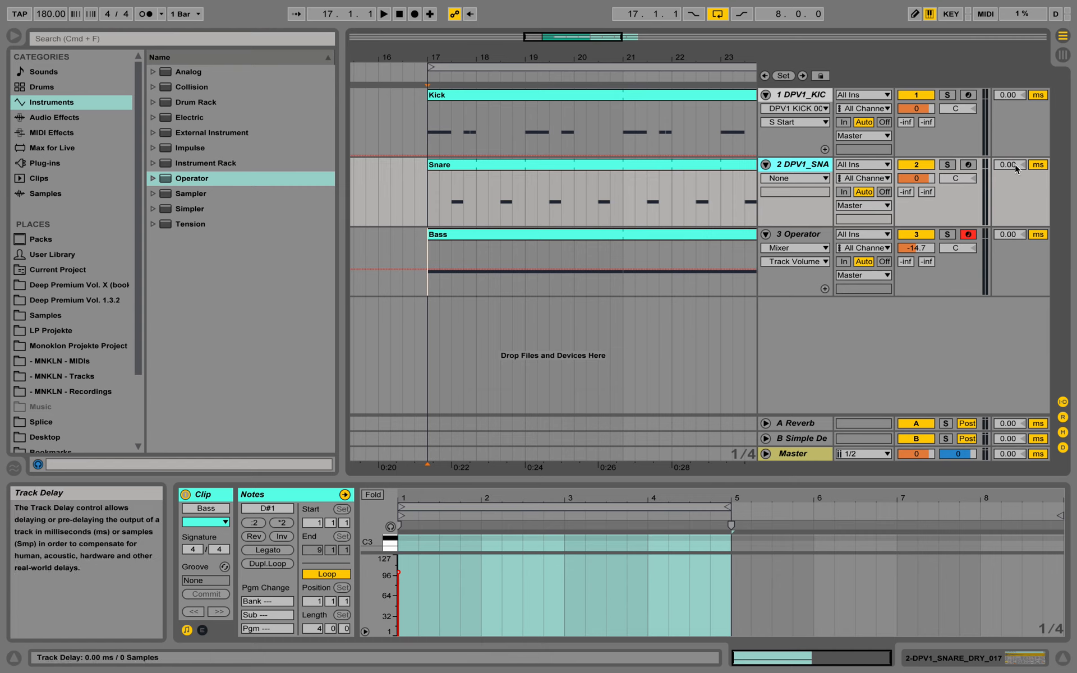
pyautogui.moveTo(1014, 170); pyautogui.dragTo(1014, 181)
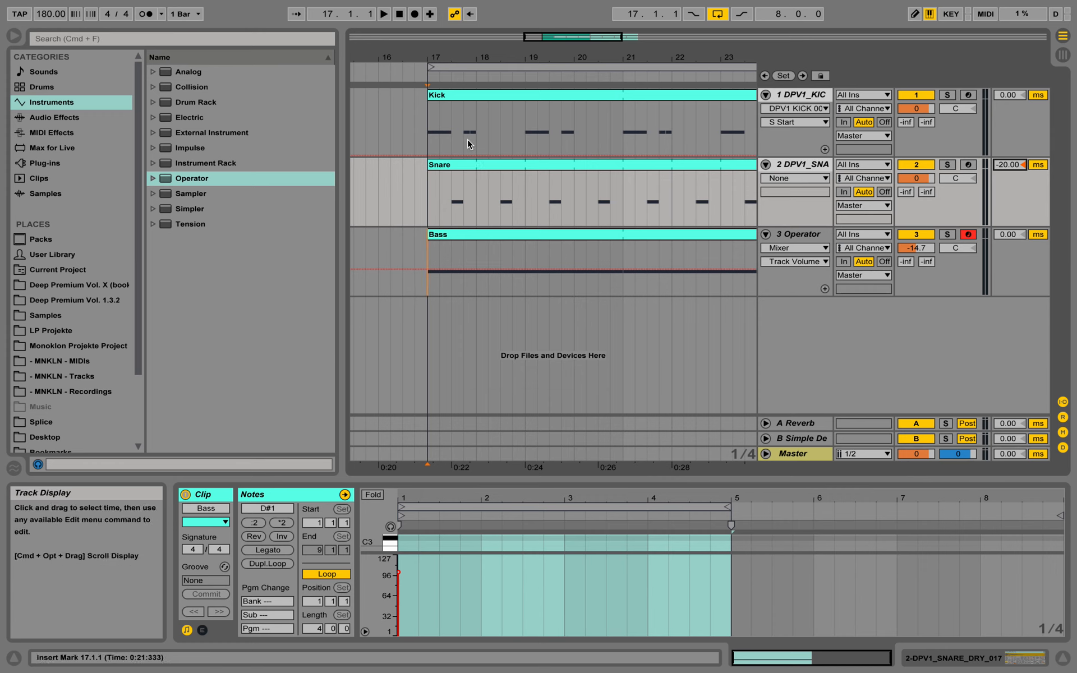
# - Mute the Operator track and play back the kick with the delayed snare
pyautogui.click(923, 236)
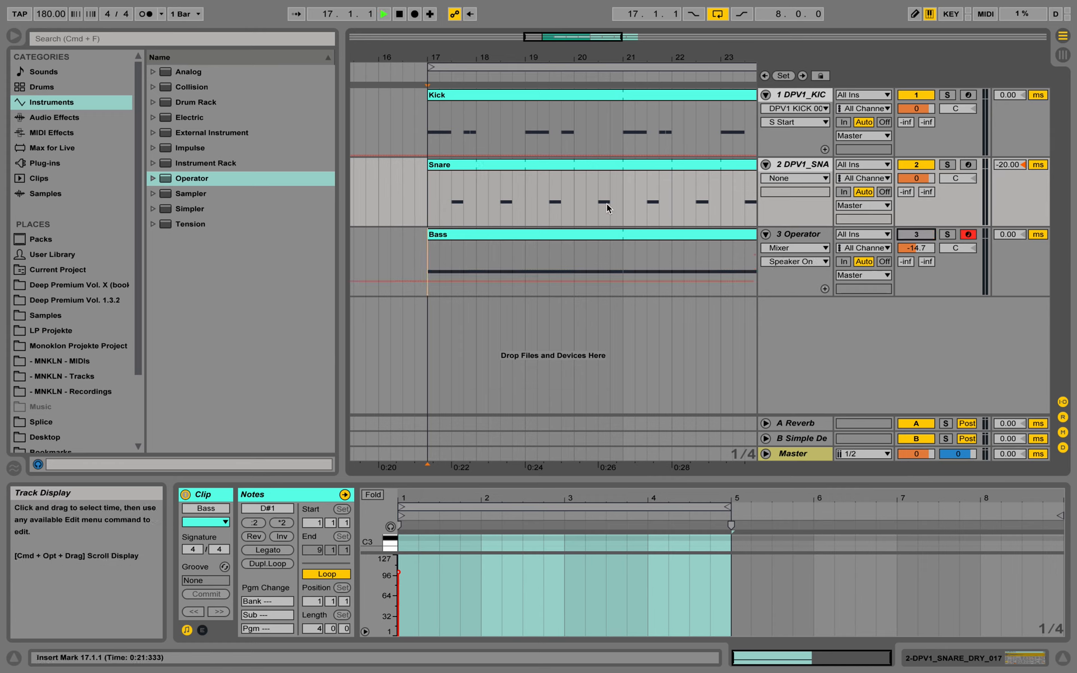
pyautogui.press('space')
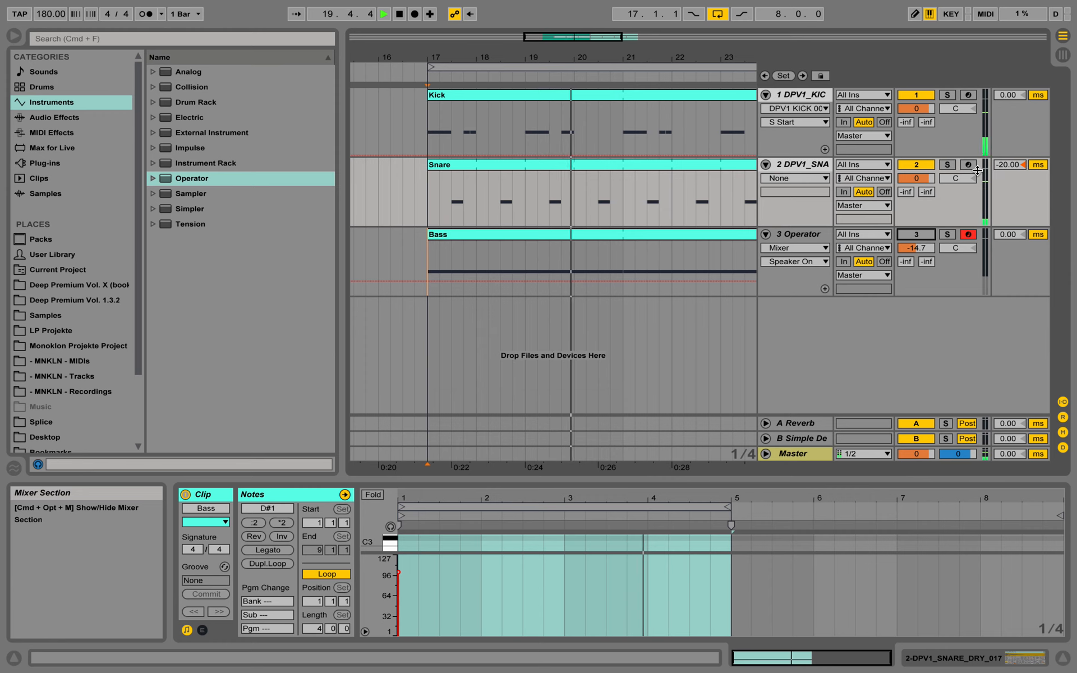
pyautogui.press('space')
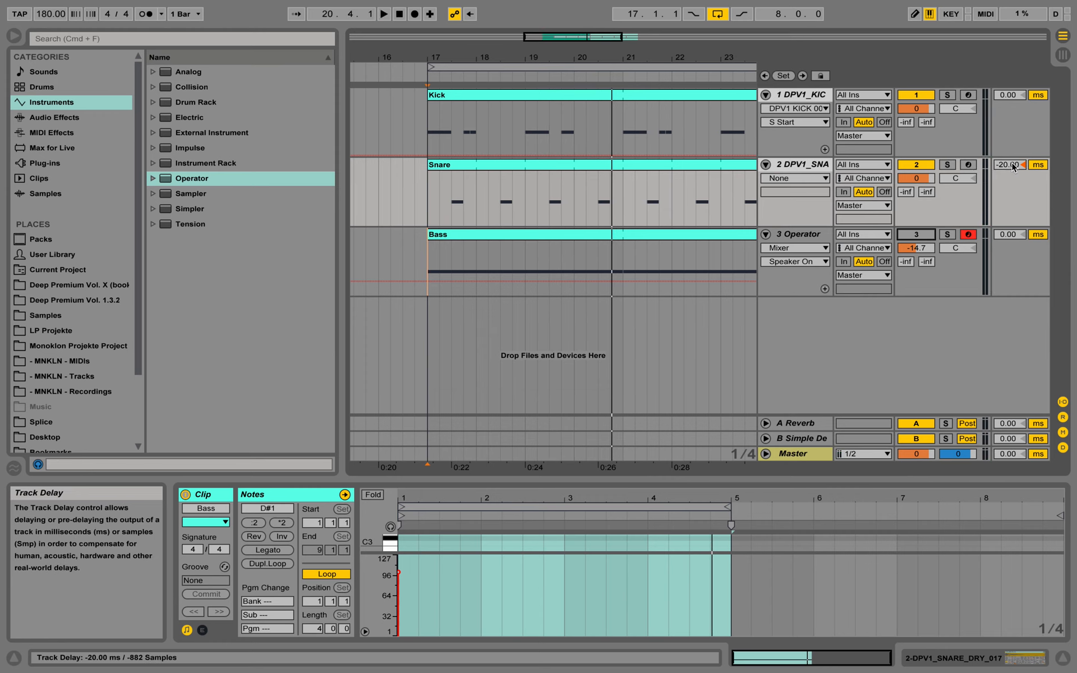
# - Try a track delay of -110 ms on the Snare track and listen to it
pyautogui.moveTo(1008, 165); pyautogui.dragTo(1009, 214)
pyautogui.press('space')
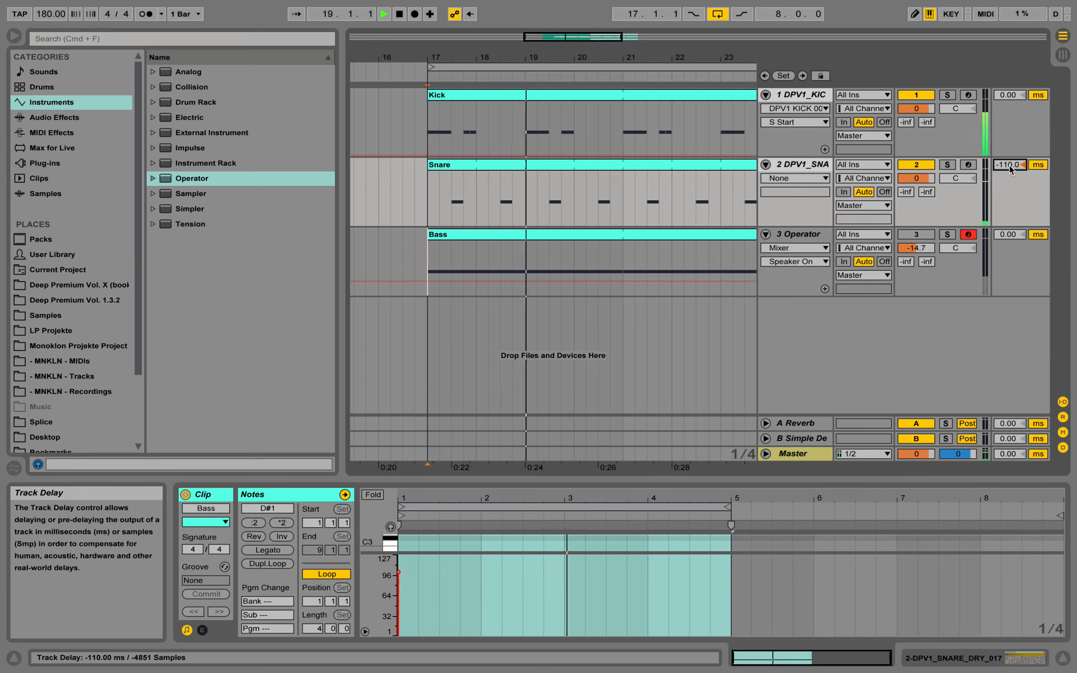
pyautogui.press('space')
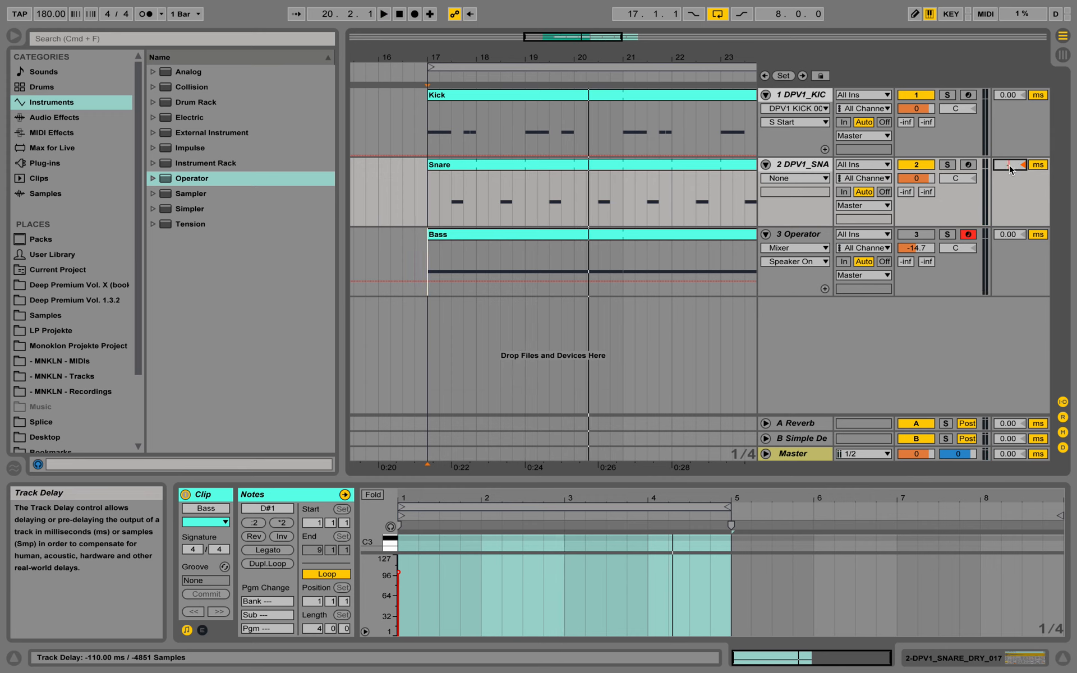
# - Set the Snare track's delay to -15 ms and play back the beat
pyautogui.press('Return')
pyautogui.press('space')
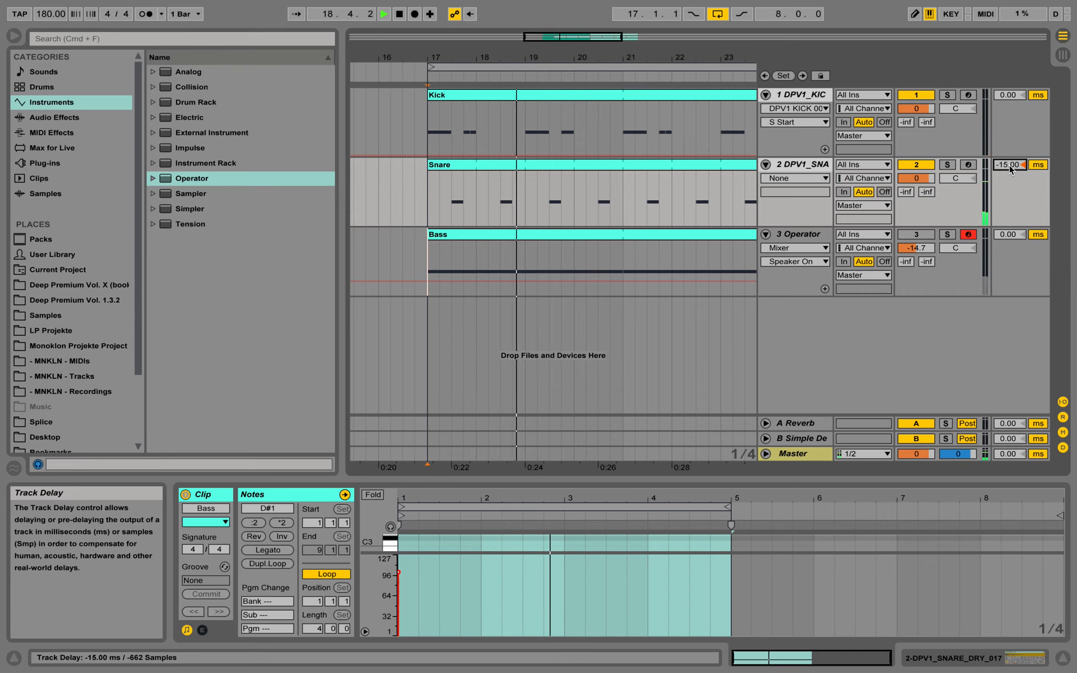
pyautogui.press('space')
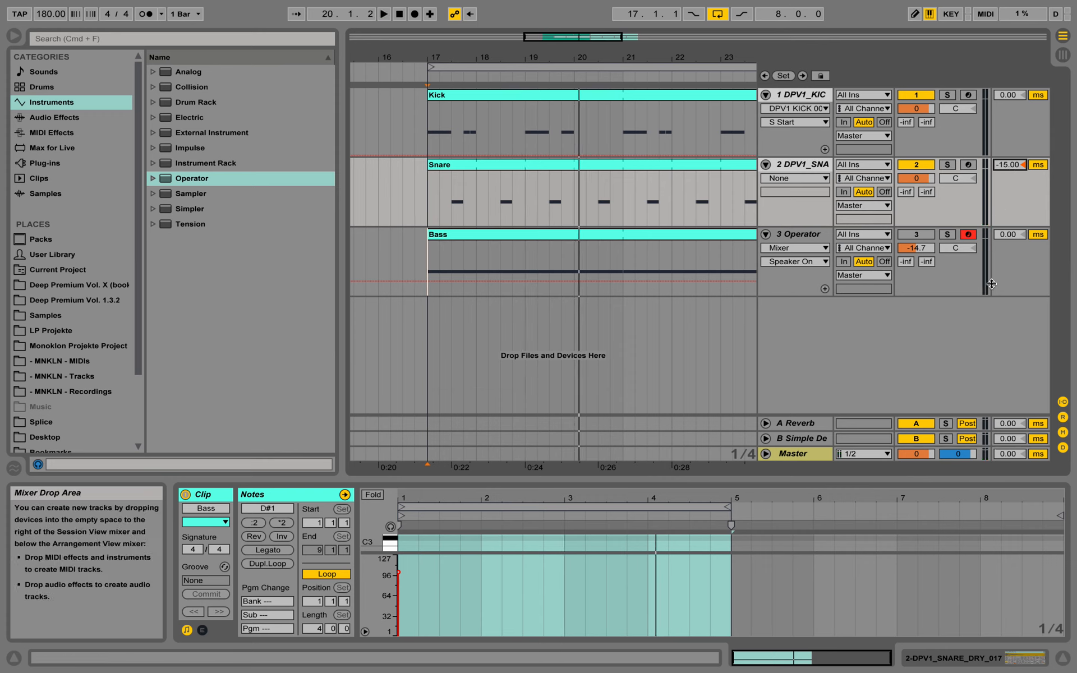
# - Hide the mixer's In/Out section and inspect the devices on the Reverb and Simple Delay return tracks
pyautogui.click(1063, 402)
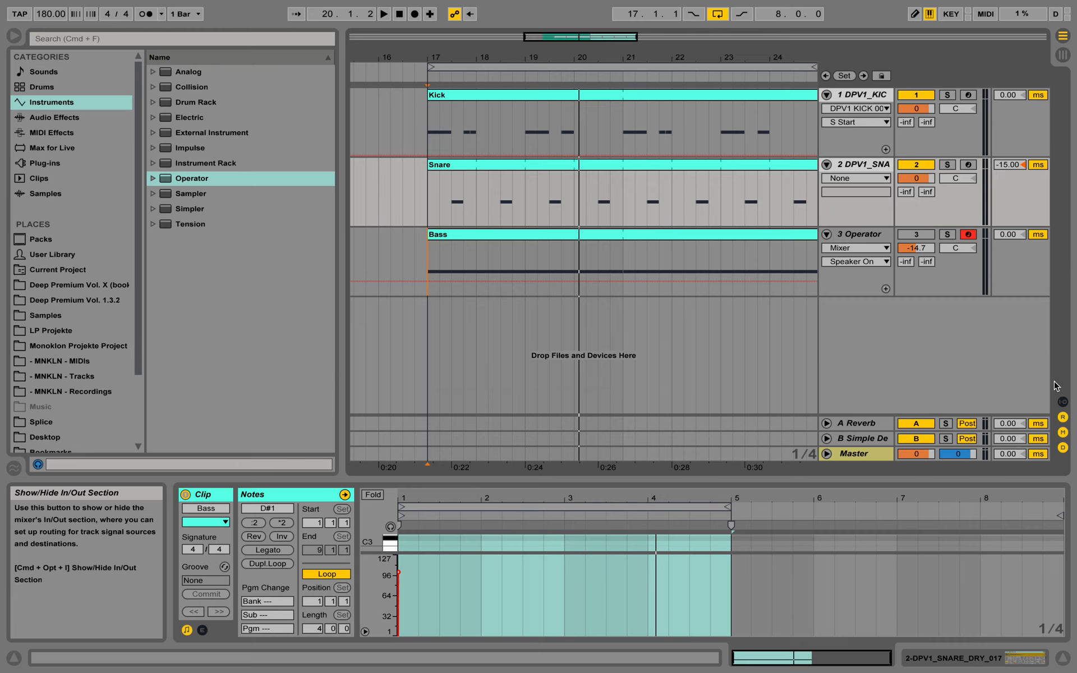
pyautogui.click(876, 421)
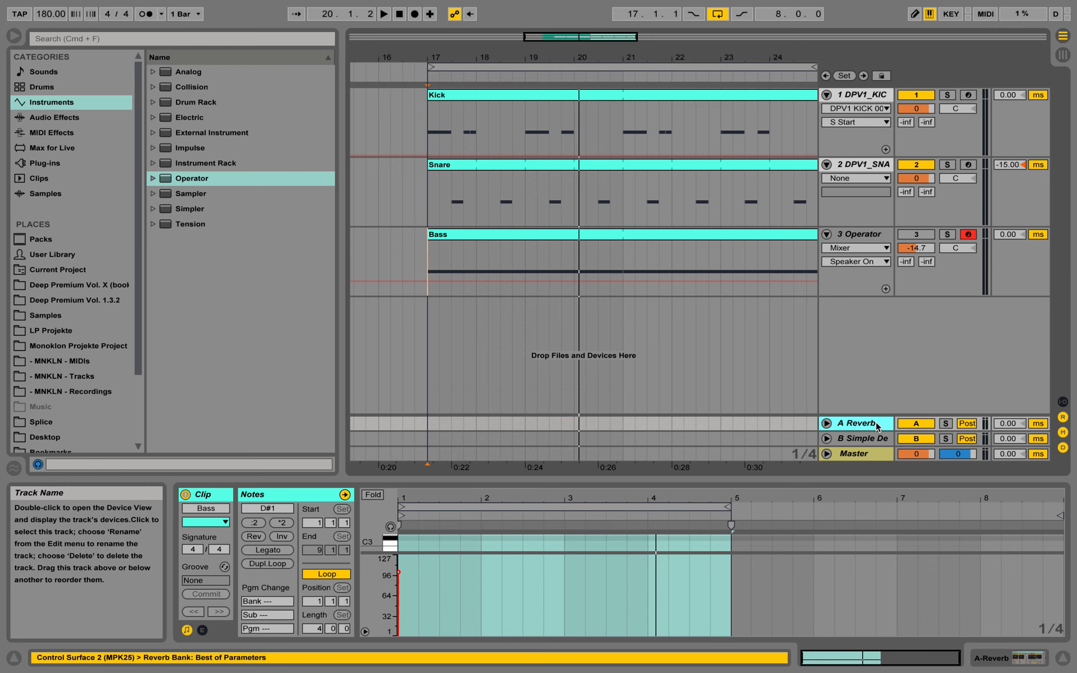
pyautogui.doubleClick(876, 422)
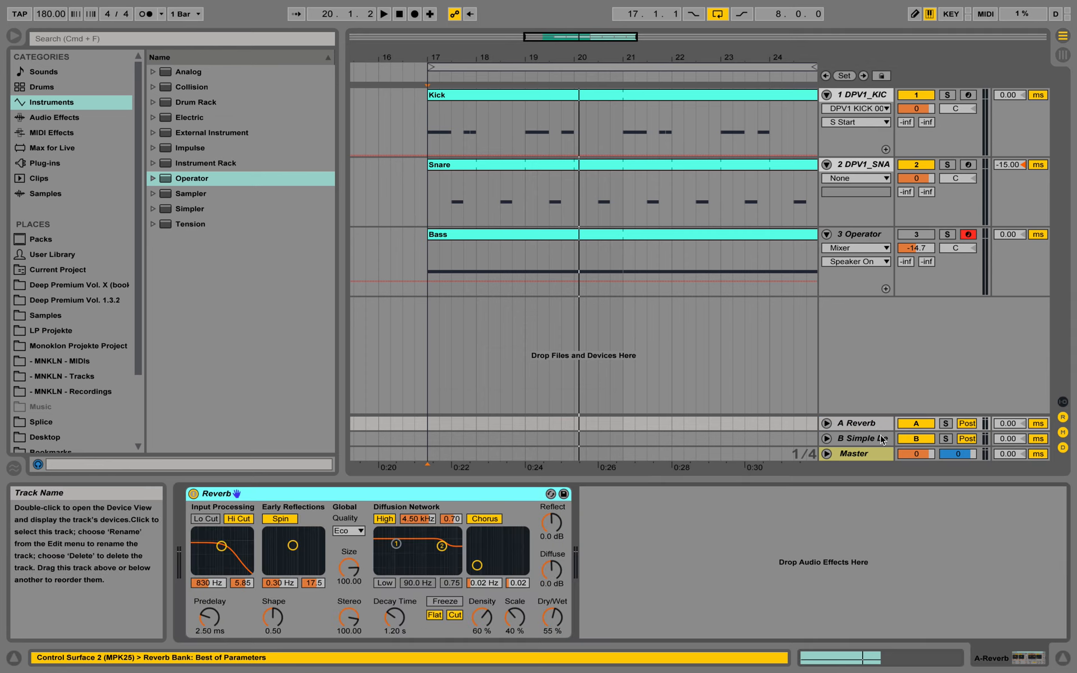
pyautogui.click(883, 439)
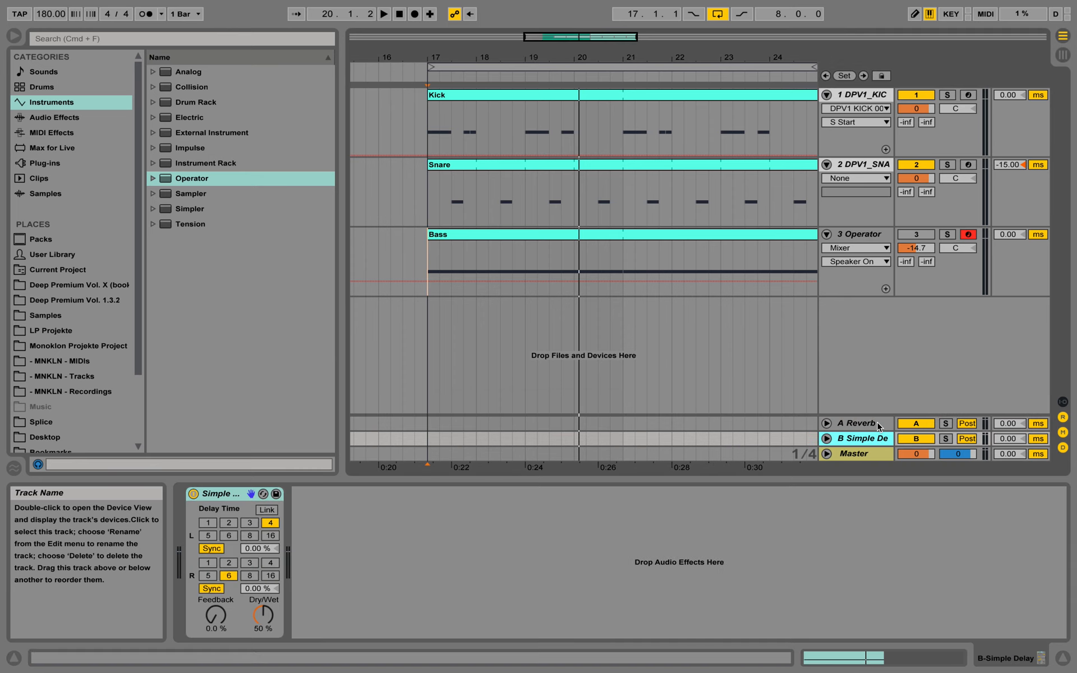
pyautogui.click(877, 422)
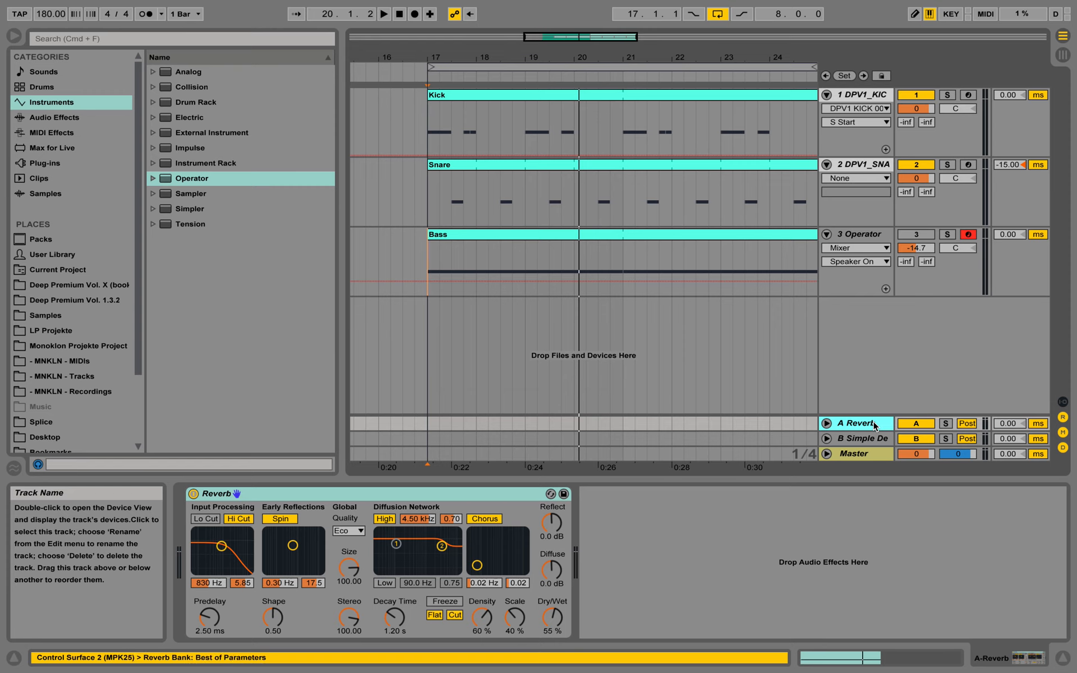
# - Try a 0 dB send from the Snare track to the A Reverb return during playback, and reset the send to -inf
pyautogui.click(907, 189)
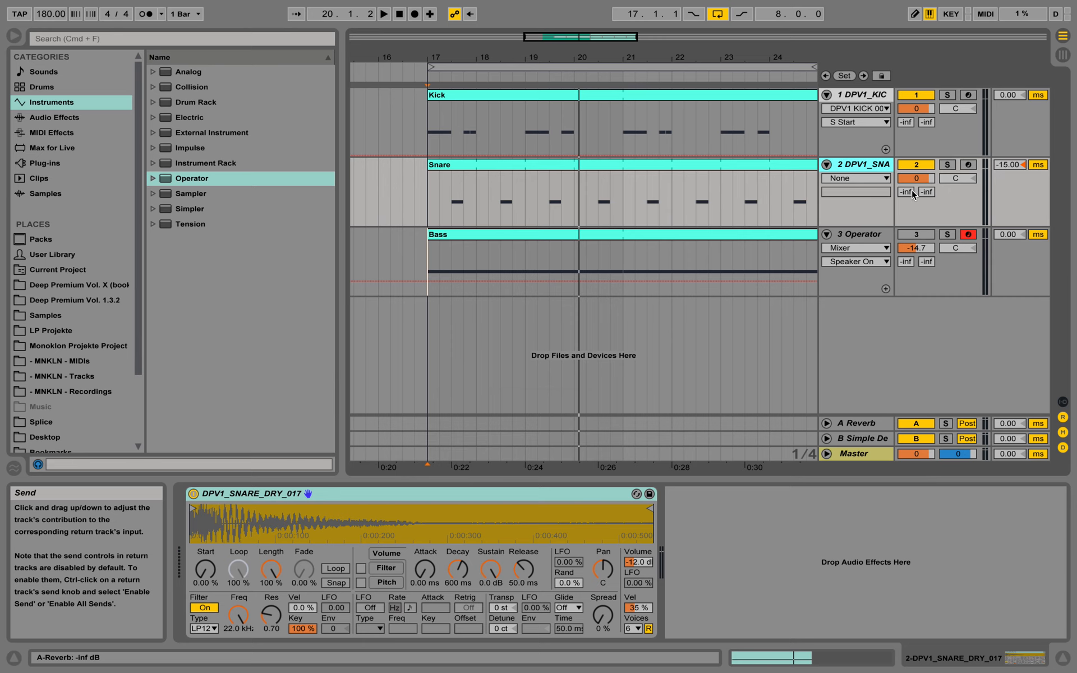
pyautogui.press('space')
pyautogui.moveTo(911, 189); pyautogui.dragTo(911, 132)
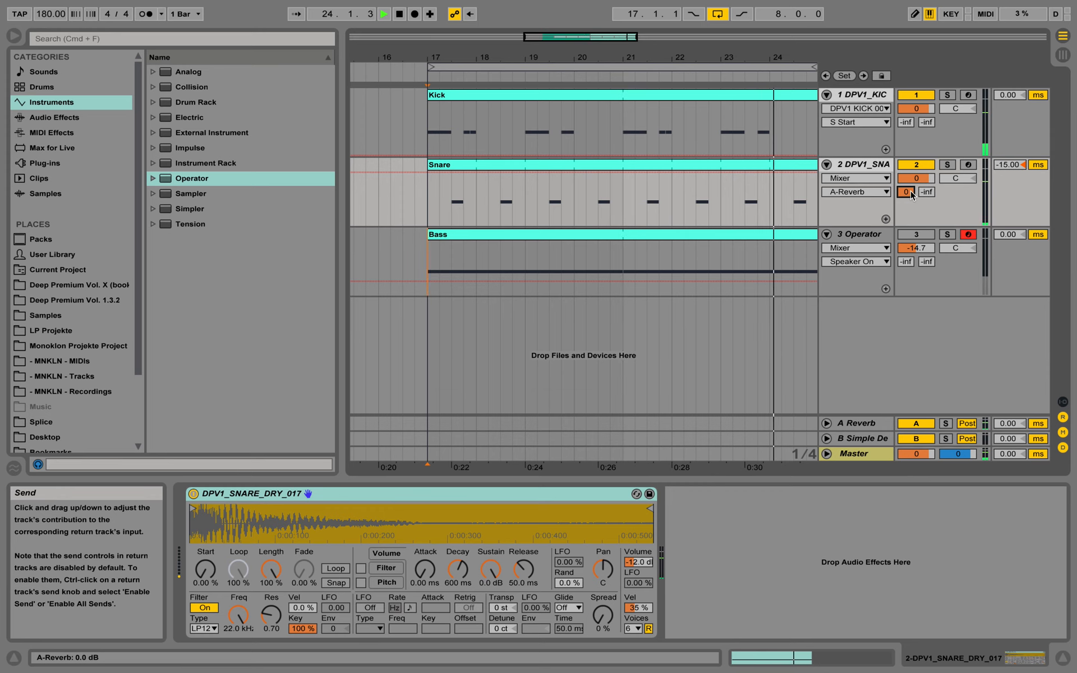
pyautogui.press('space')
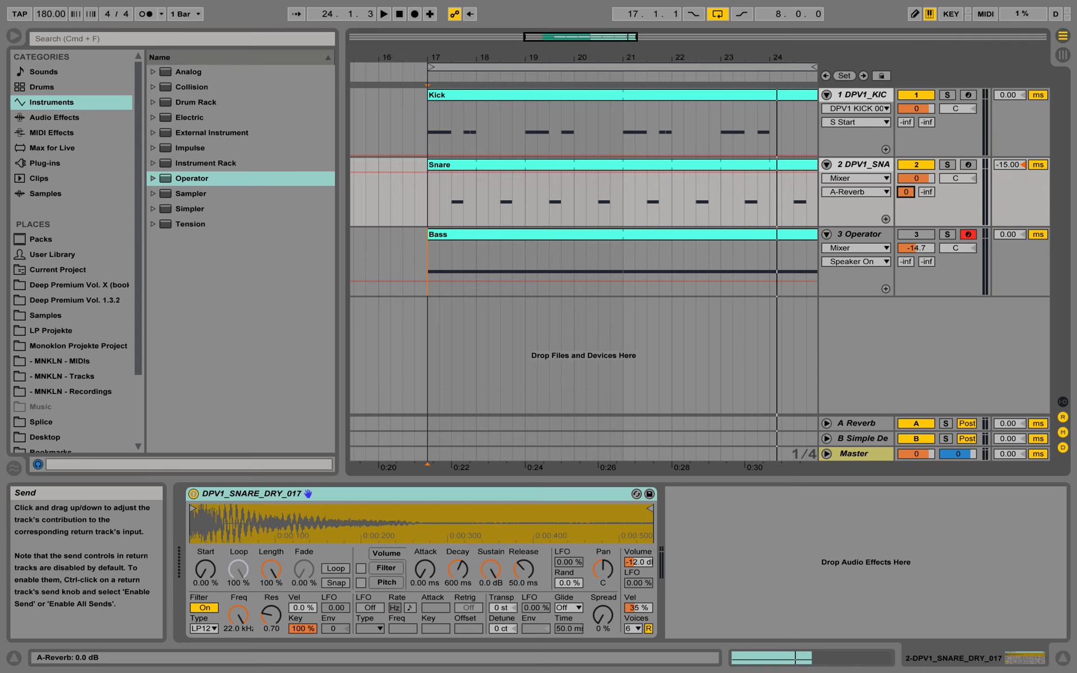
pyautogui.press('Delete')
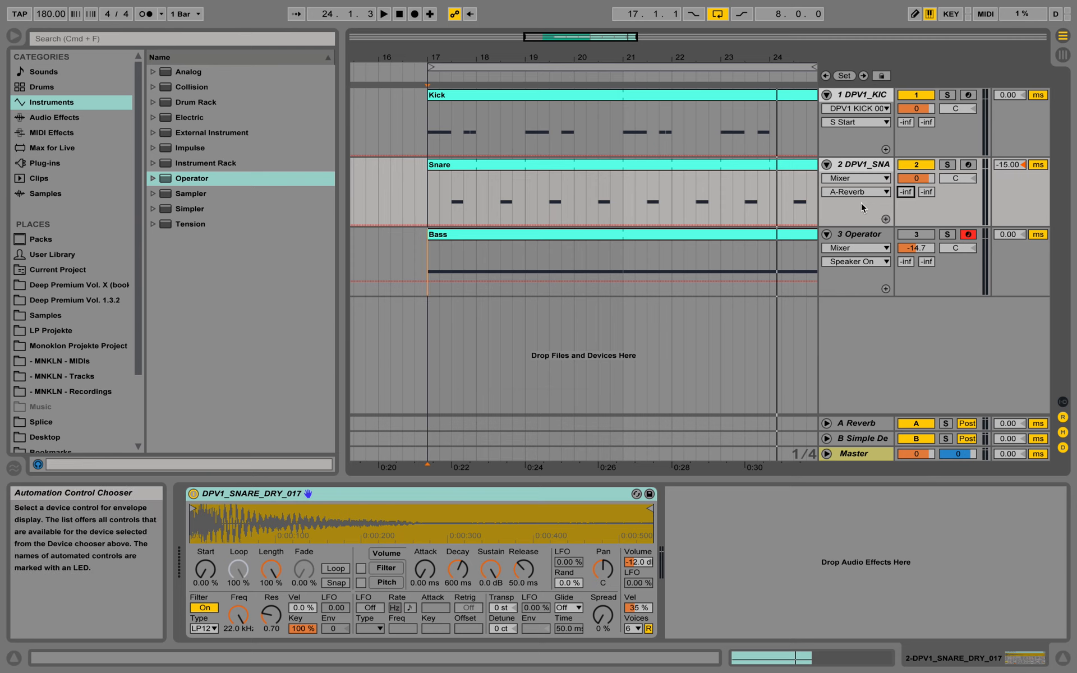
# - Unmute the Operator track and raise its volume to -8.9 dB during playback
pyautogui.click(920, 234)
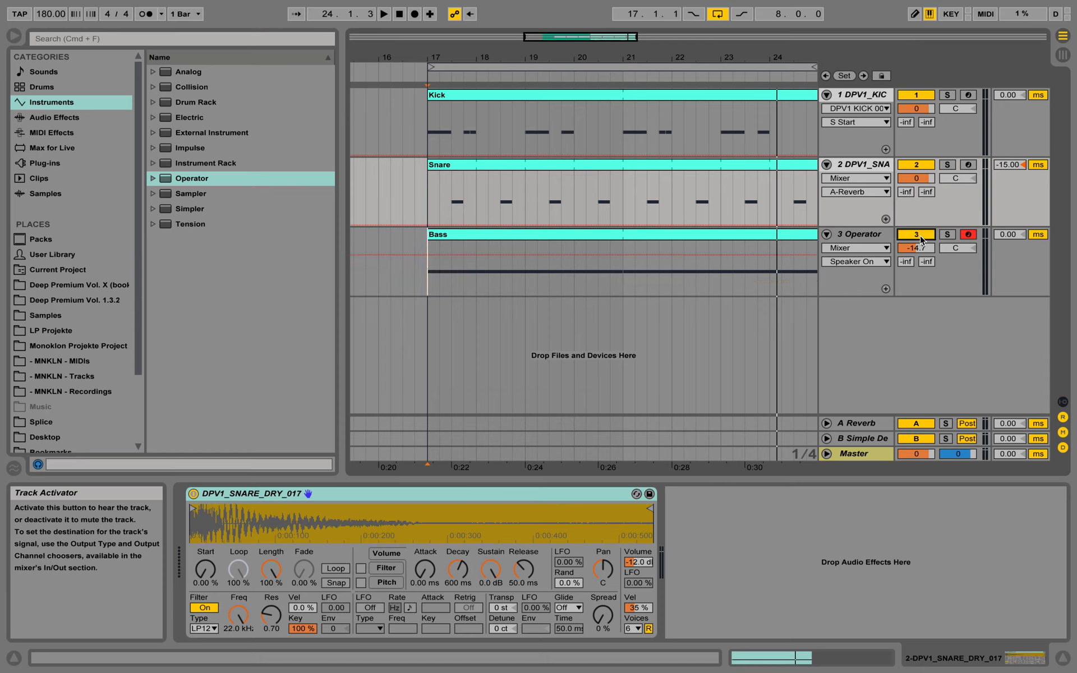
pyautogui.press('space')
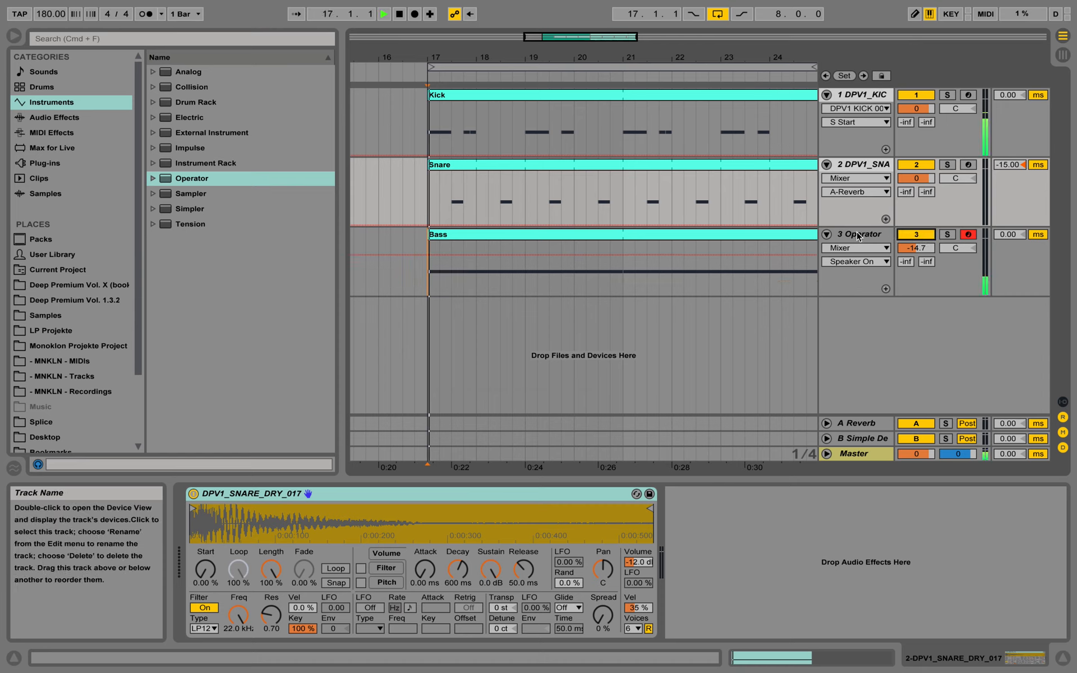
pyautogui.moveTo(916, 248)
pyautogui.mouseDown()
pyautogui.moveTo(918, 227)
pyautogui.moveTo(918, 251)
pyautogui.mouseUp()
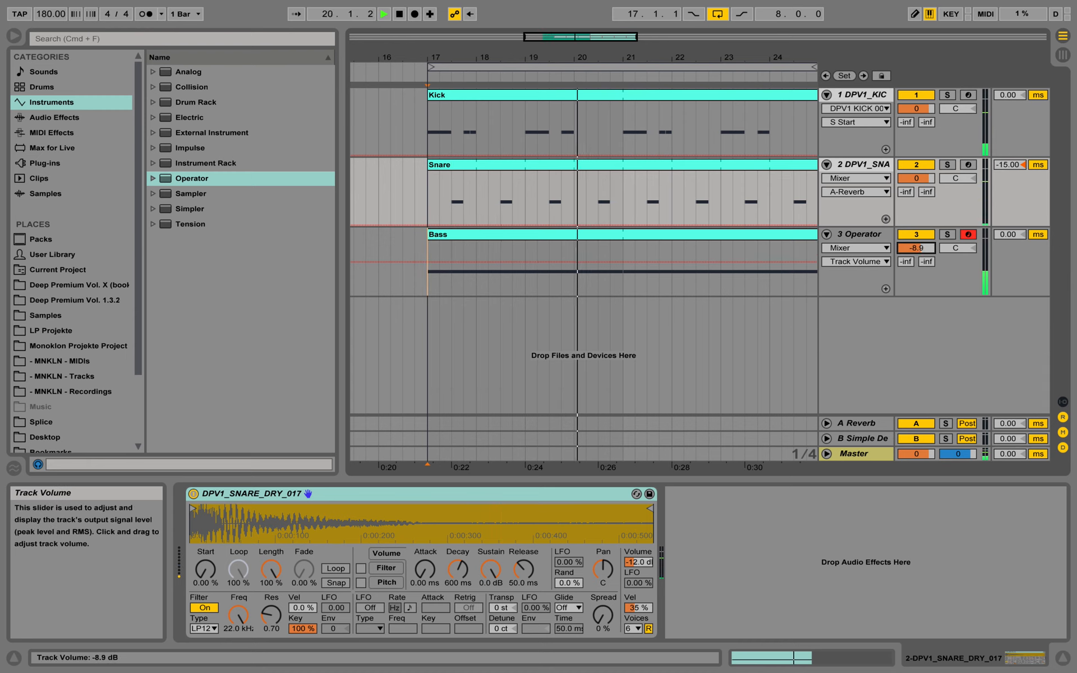
pyautogui.press('space')
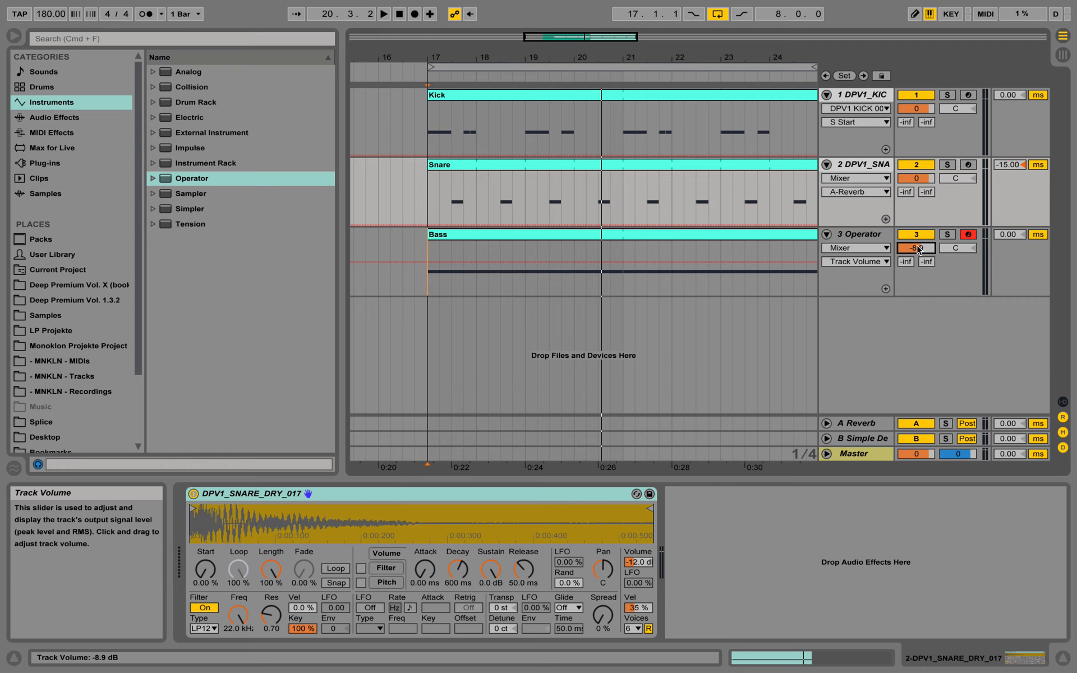
# - Open the Bass clip, bring its D#1 note into view and hide the velocity lane, keeping the clip view at low height
pyautogui.click(601, 236)
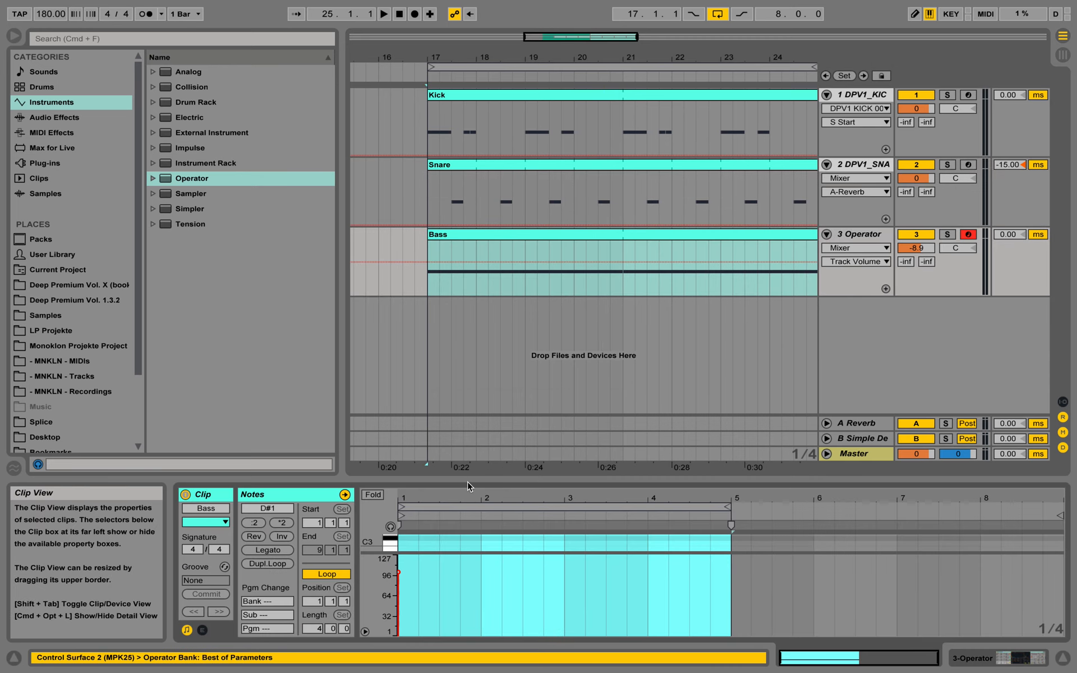
pyautogui.moveTo(466, 480); pyautogui.dragTo(467, 337)
pyautogui.scroll(-5, 474, 499)
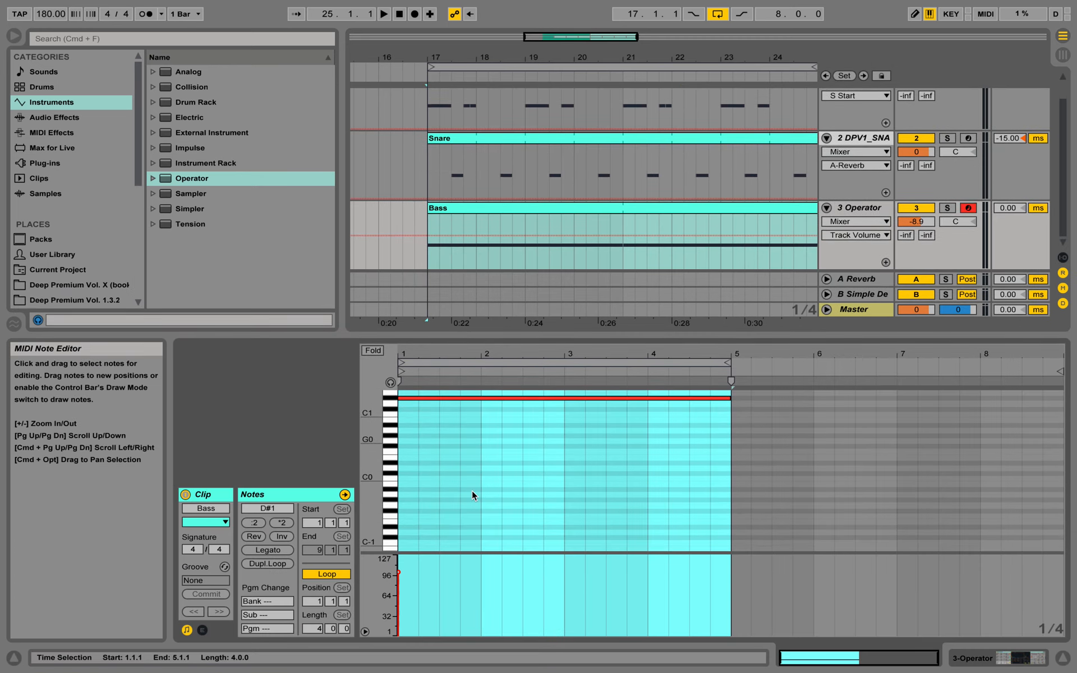
pyautogui.click(365, 630)
pyautogui.moveTo(495, 337); pyautogui.dragTo(494, 507)
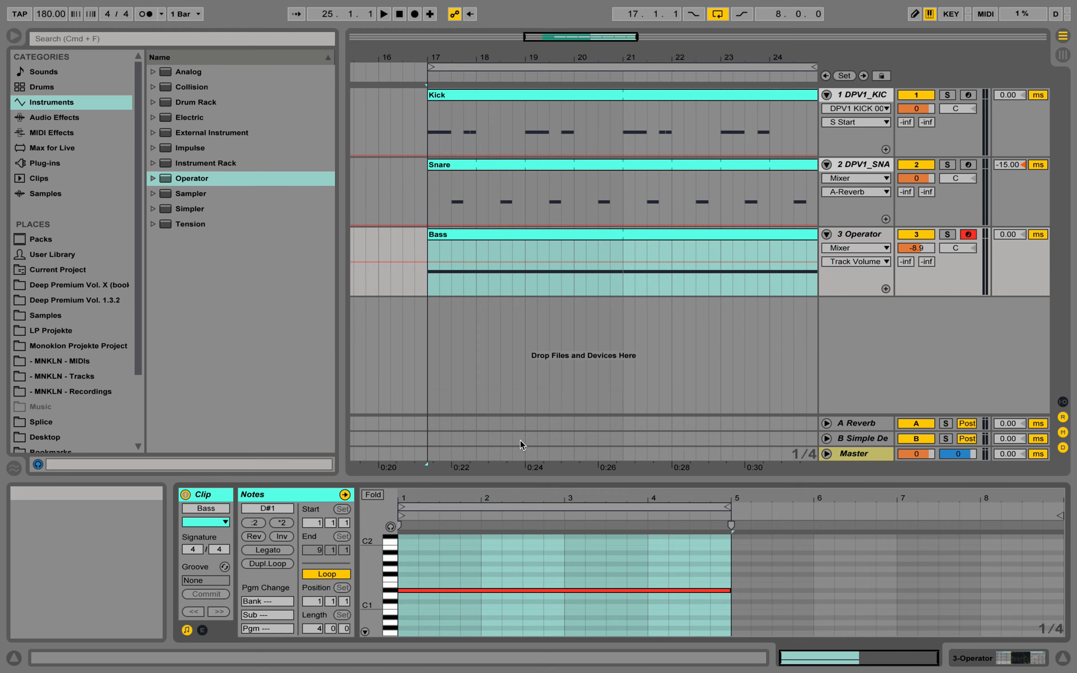
# - Add the Compressor audio effect after Operator in the bass track's device chain
pyautogui.doubleClick(849, 236)
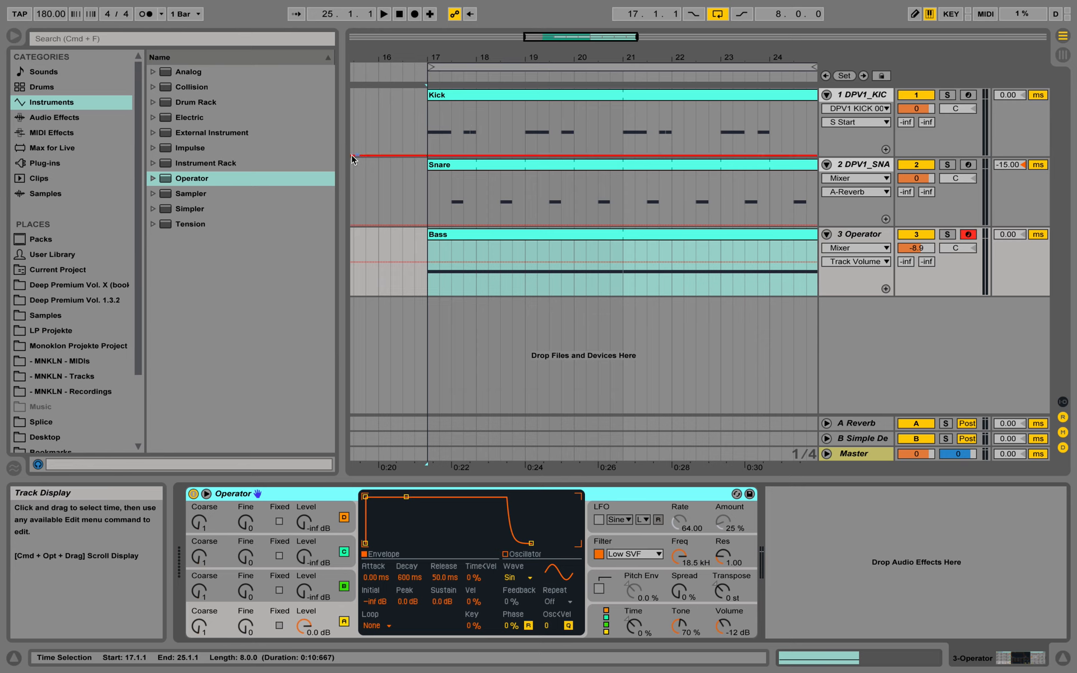
pyautogui.click(72, 118)
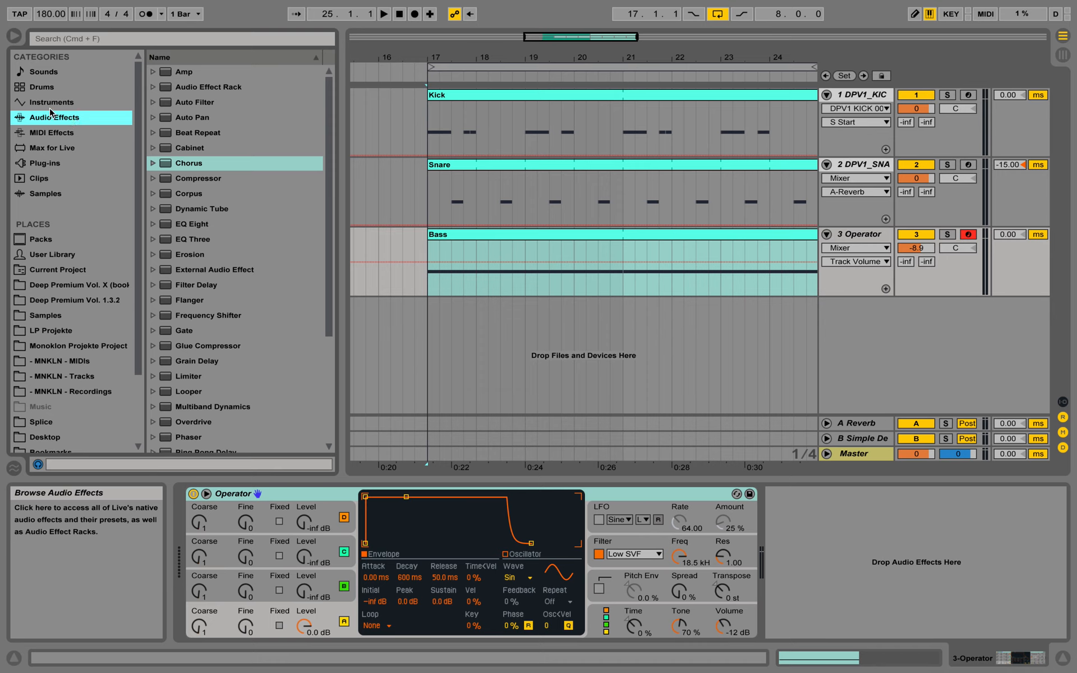
pyautogui.click(197, 179)
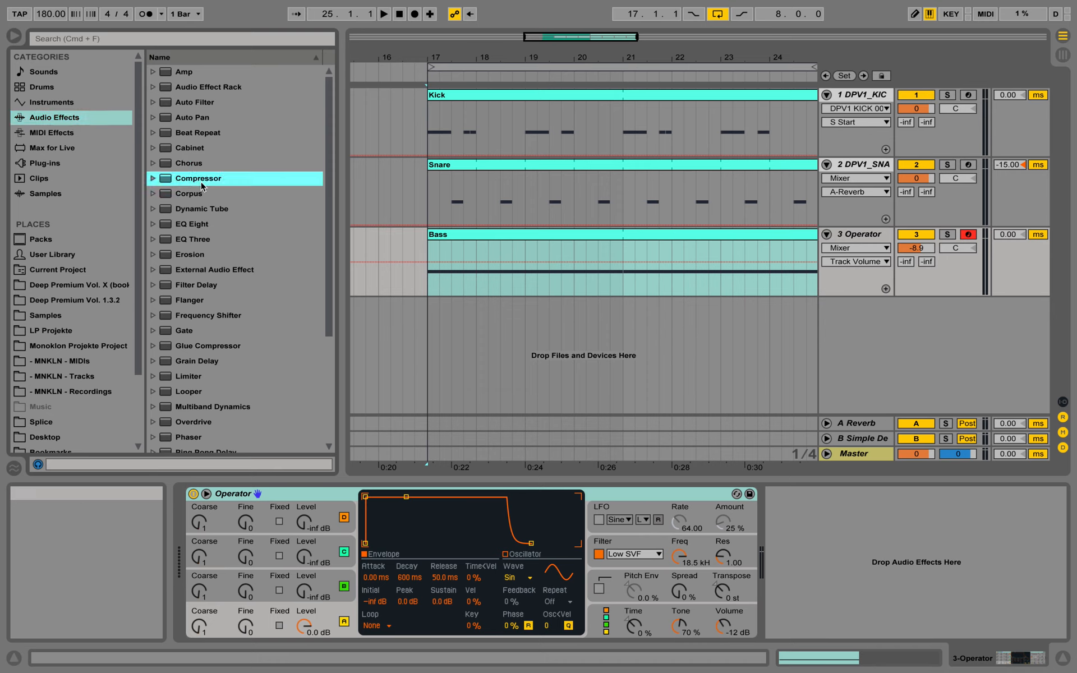
pyautogui.moveTo(200, 185); pyautogui.dragTo(833, 578)
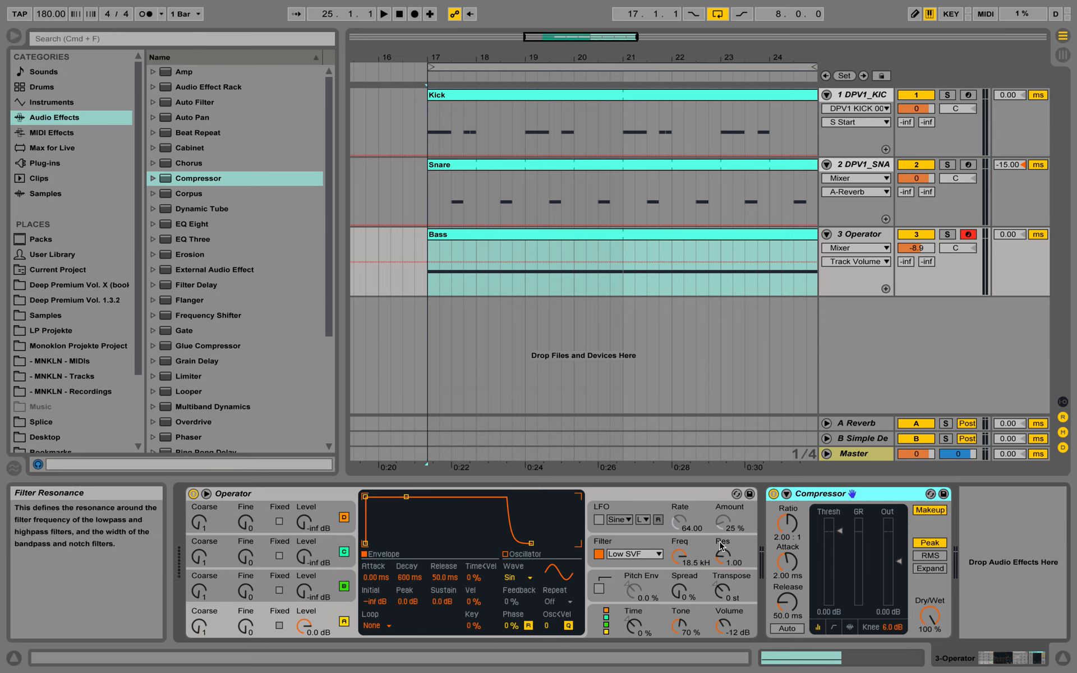
# - Expand the Compressor's sidechain section, enable Sidechain and choose 1-DPV1 KICK 002 as its audio source
pyautogui.click(787, 494)
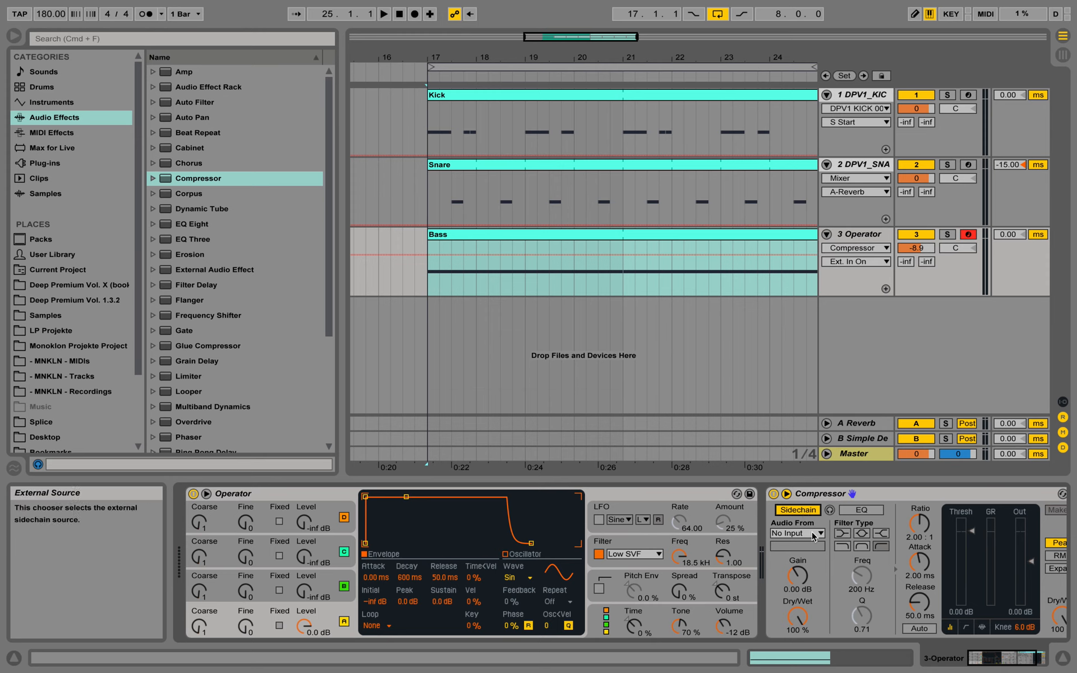
pyautogui.click(813, 536)
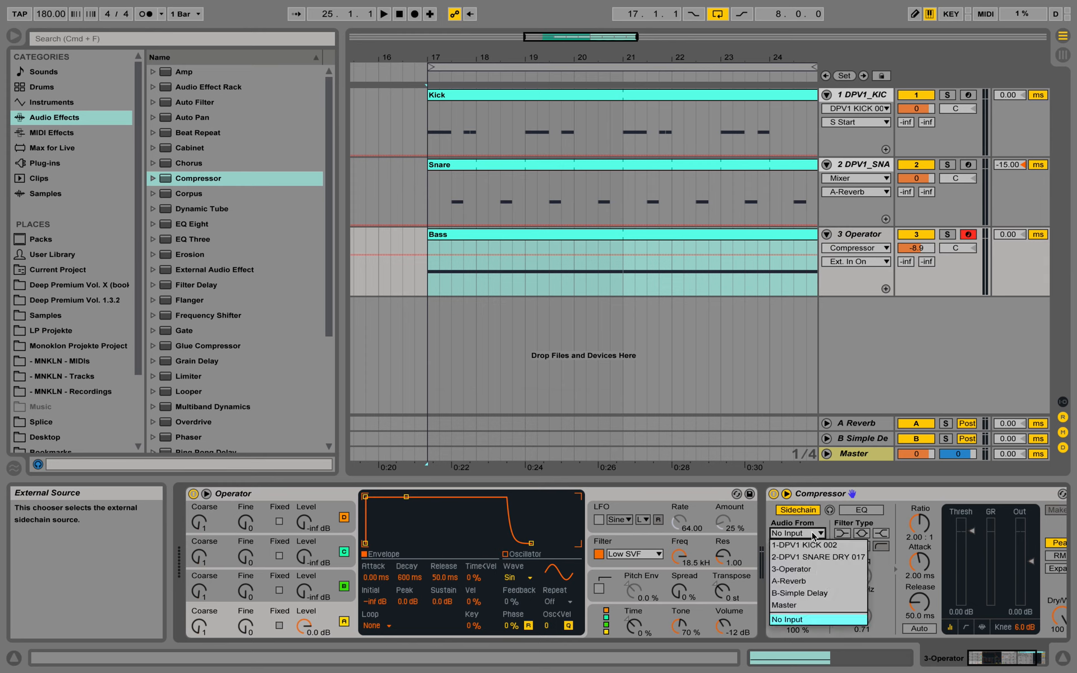
pyautogui.click(849, 546)
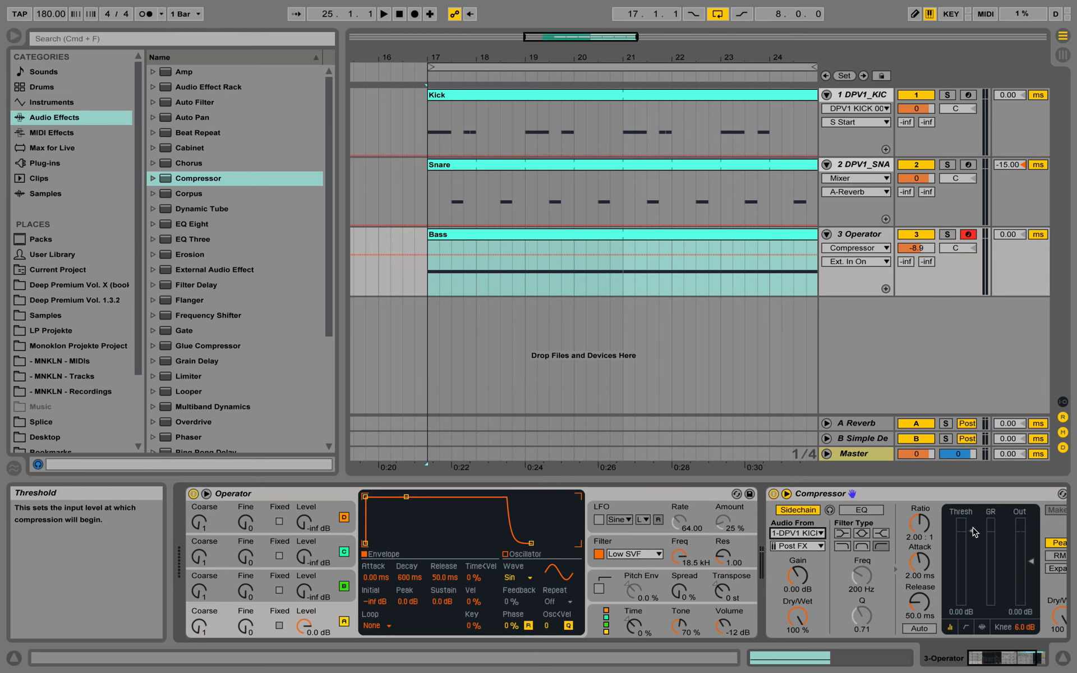
# - Set the Compressor's threshold to -19.1 dB and ratio to 3.05 : 1, and audition the kick-driven ducking on the bass
pyautogui.moveTo(973, 531); pyautogui.dragTo(975, 574)
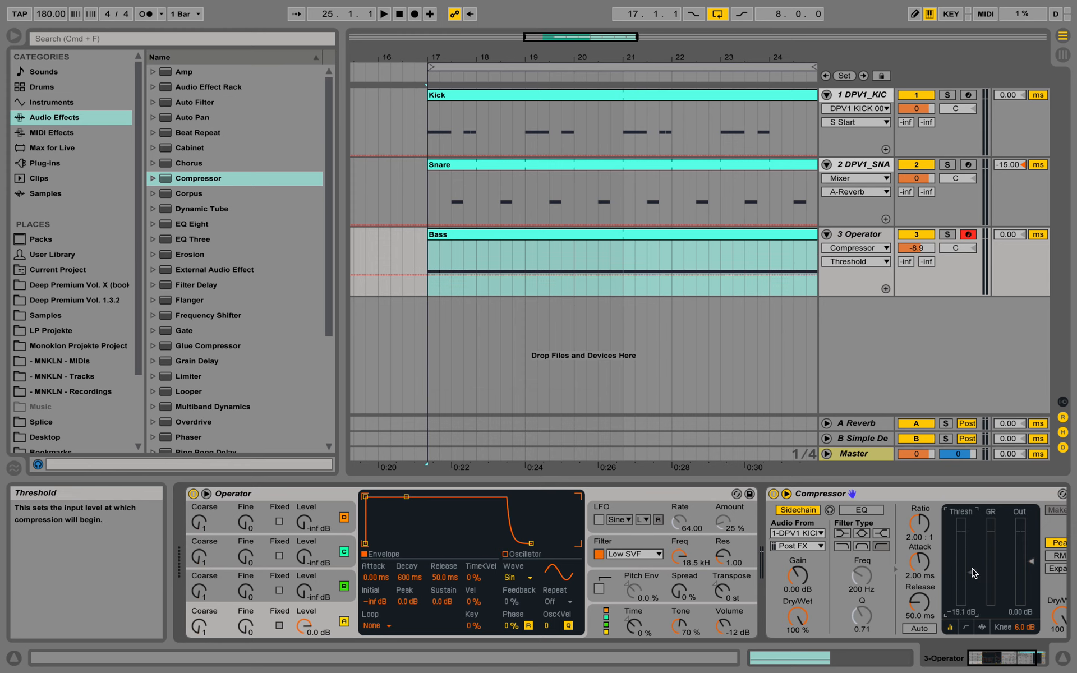
pyautogui.moveTo(918, 523); pyautogui.dragTo(918, 512)
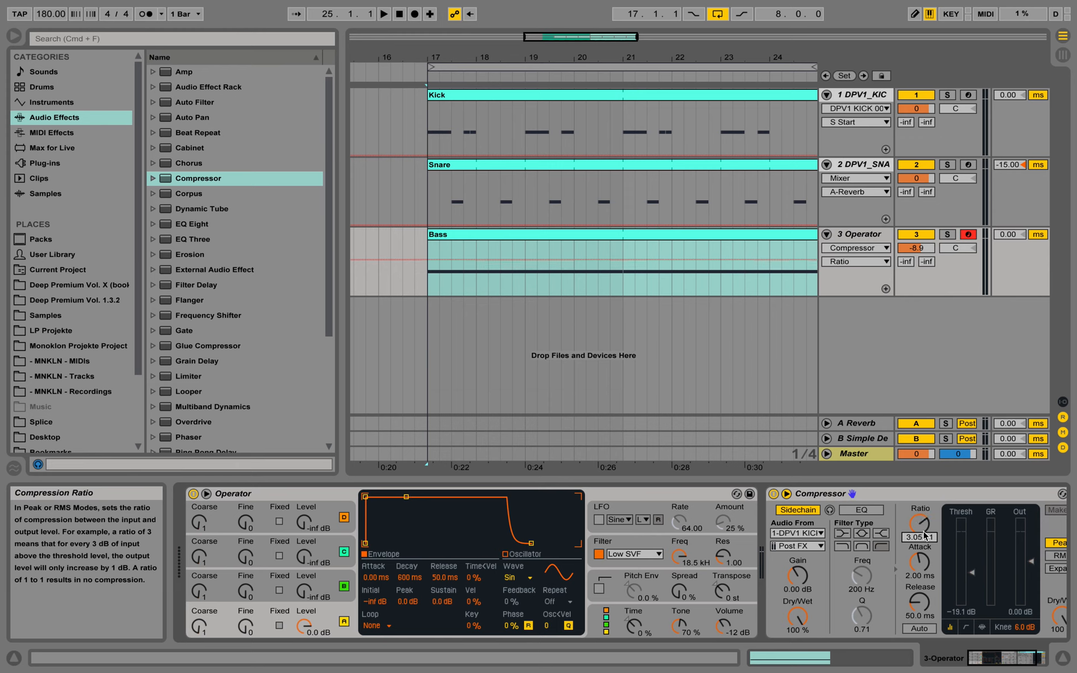
pyautogui.press('space')
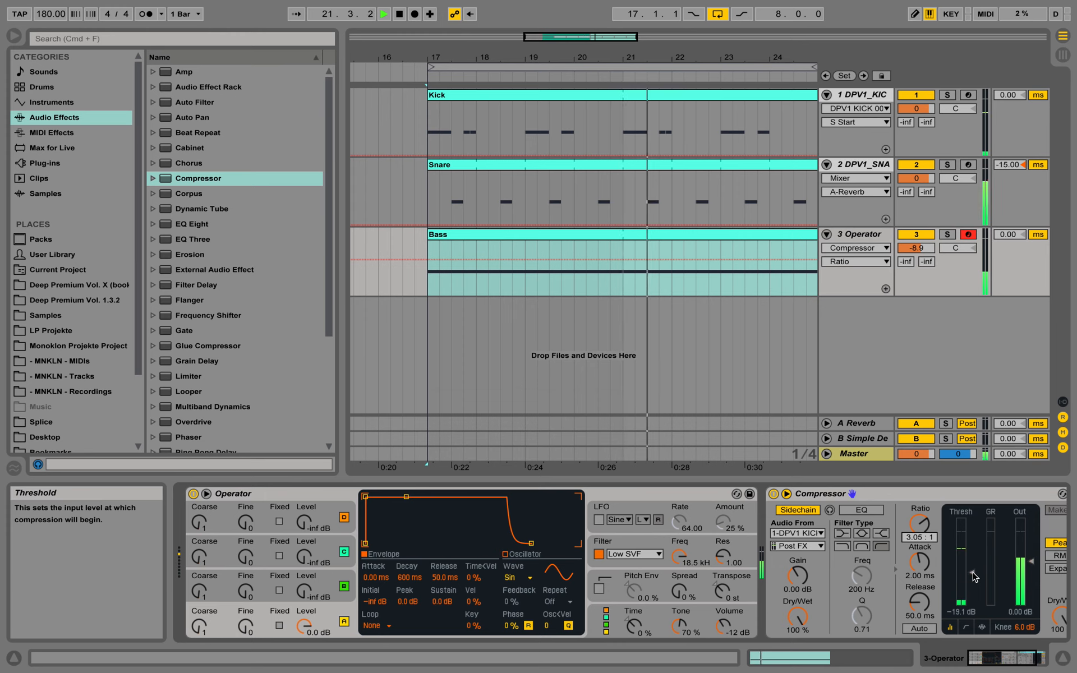
pyautogui.press('space')
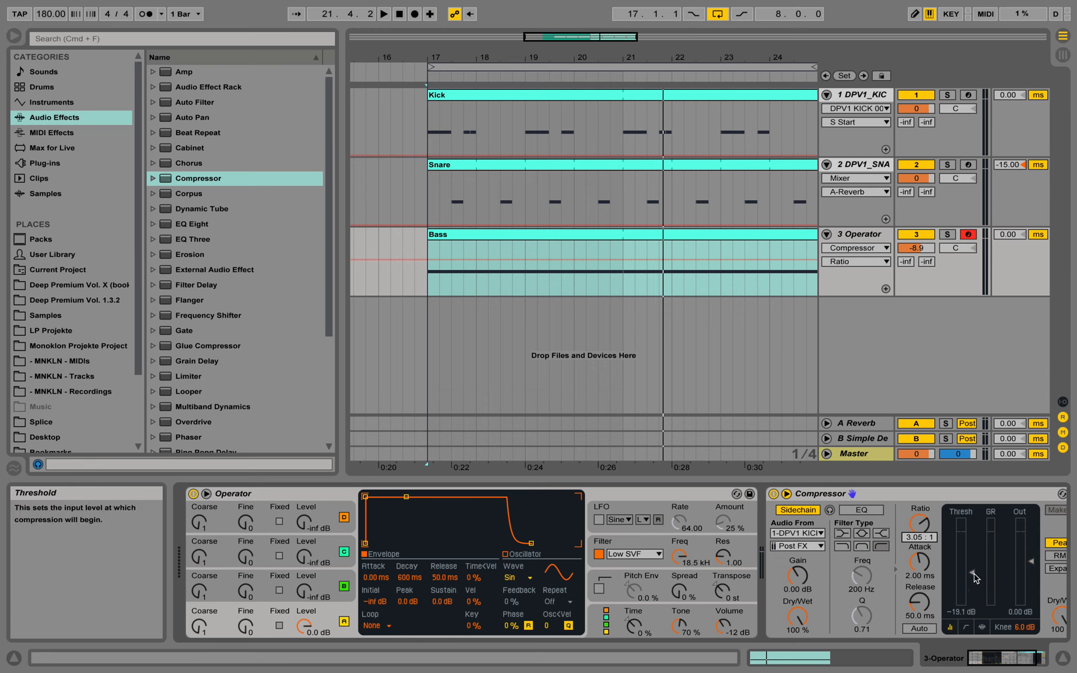
# - Try the Compressor threshold down to -inf dB during playback, and set it to -20.1 dB
pyautogui.moveTo(974, 577); pyautogui.dragTo(975, 584)
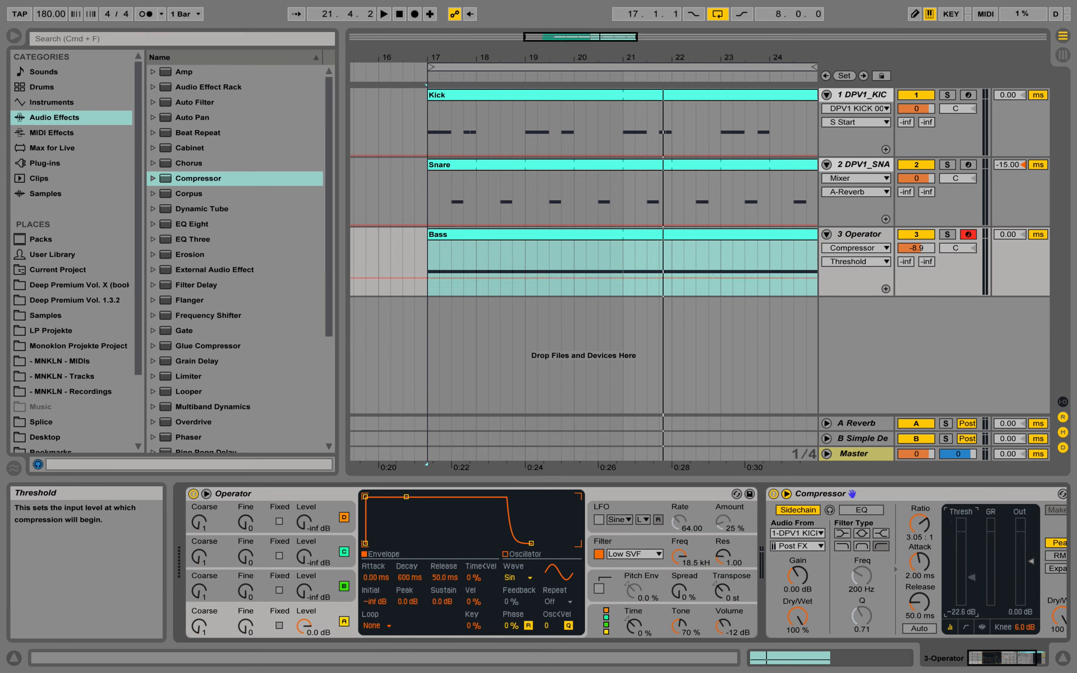
pyautogui.press('space')
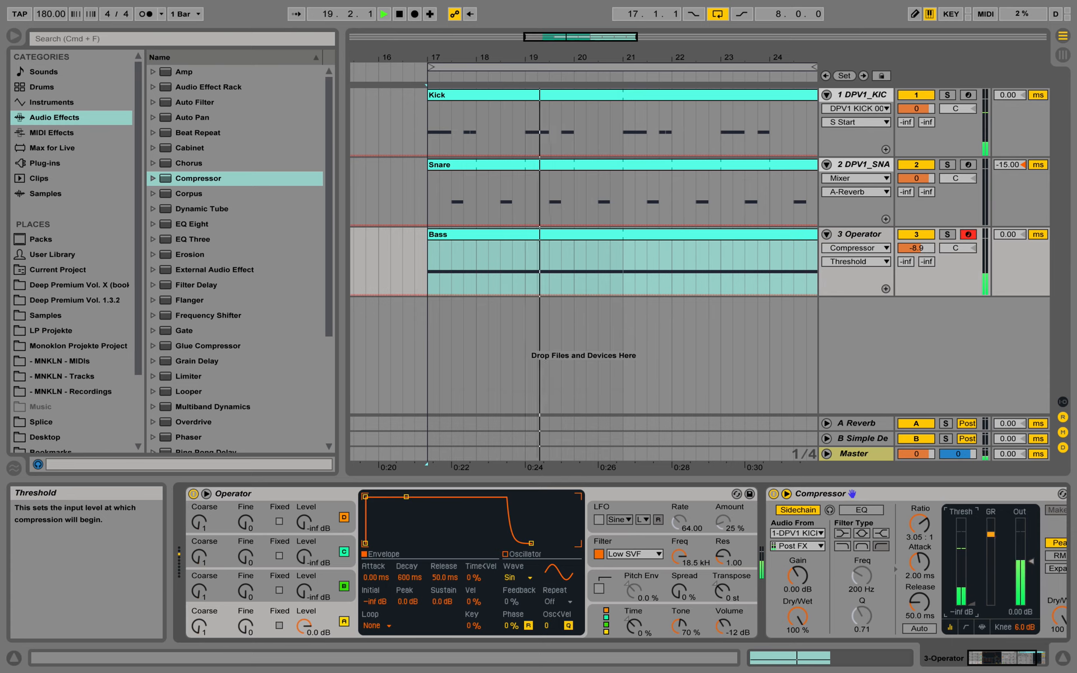
pyautogui.press('space')
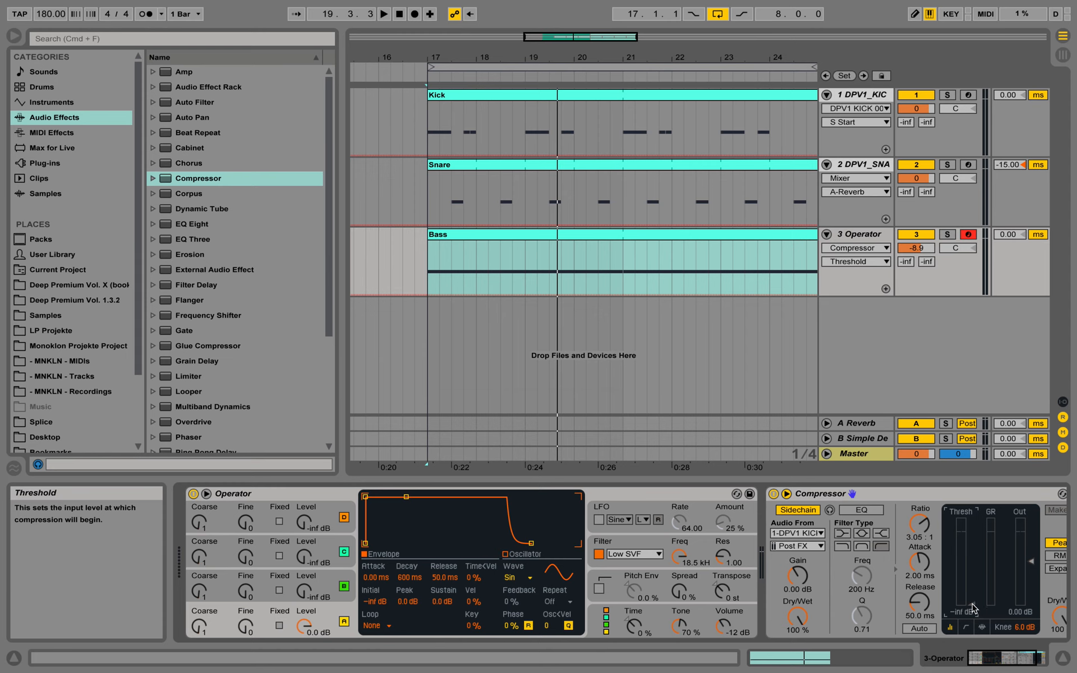
pyautogui.press('space')
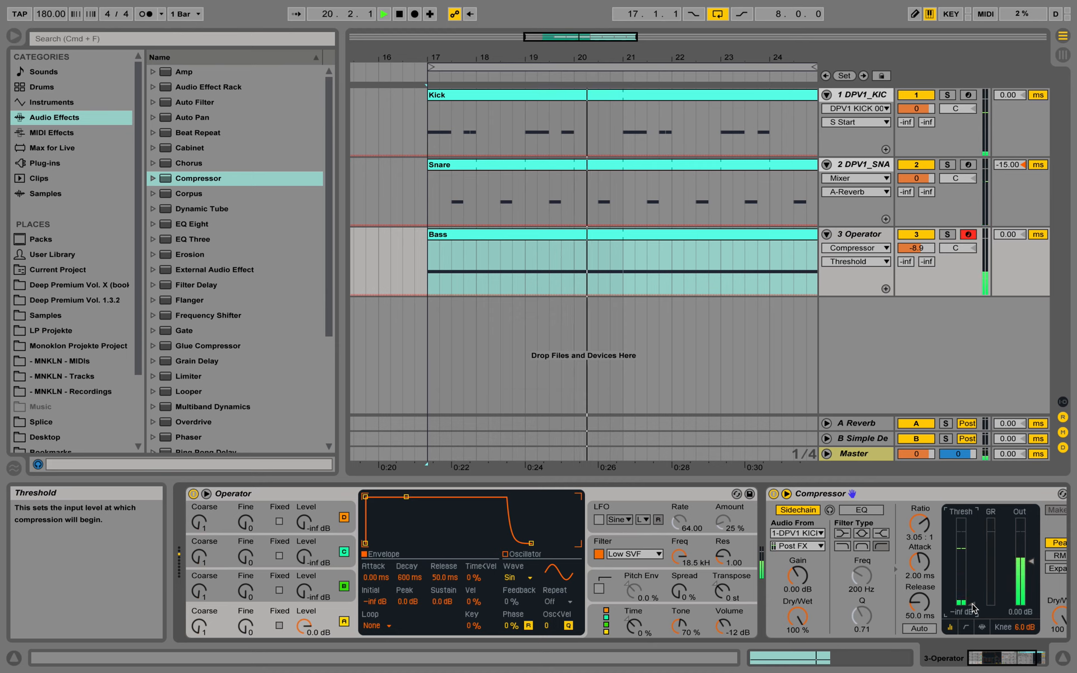
pyautogui.moveTo(972, 606); pyautogui.dragTo(972, 574)
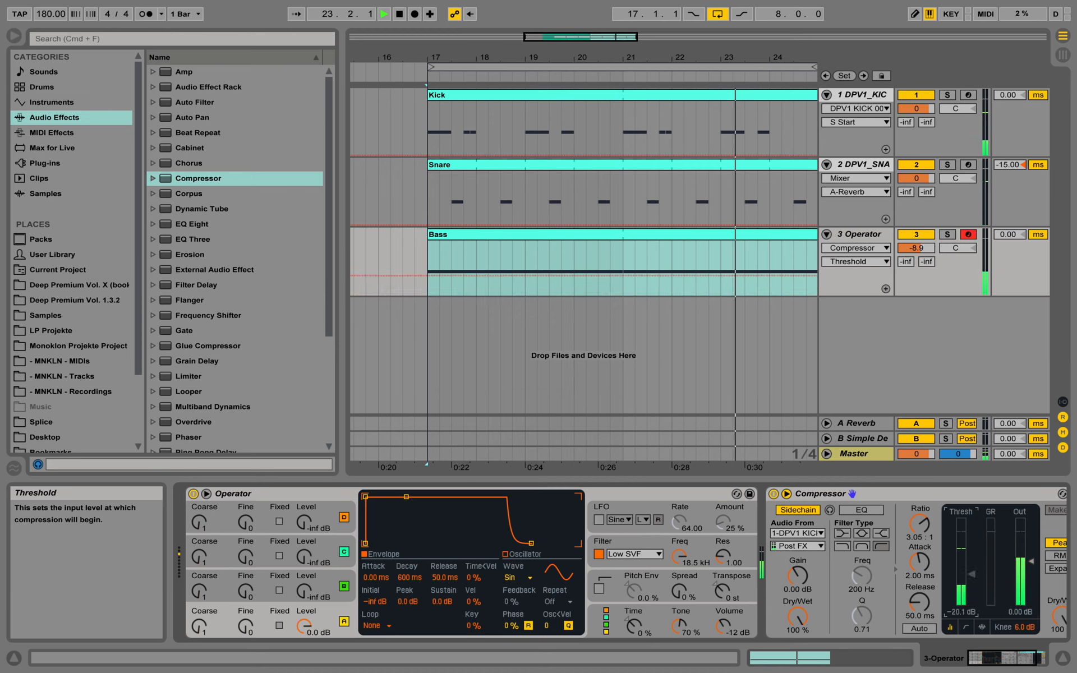
pyautogui.press('space')
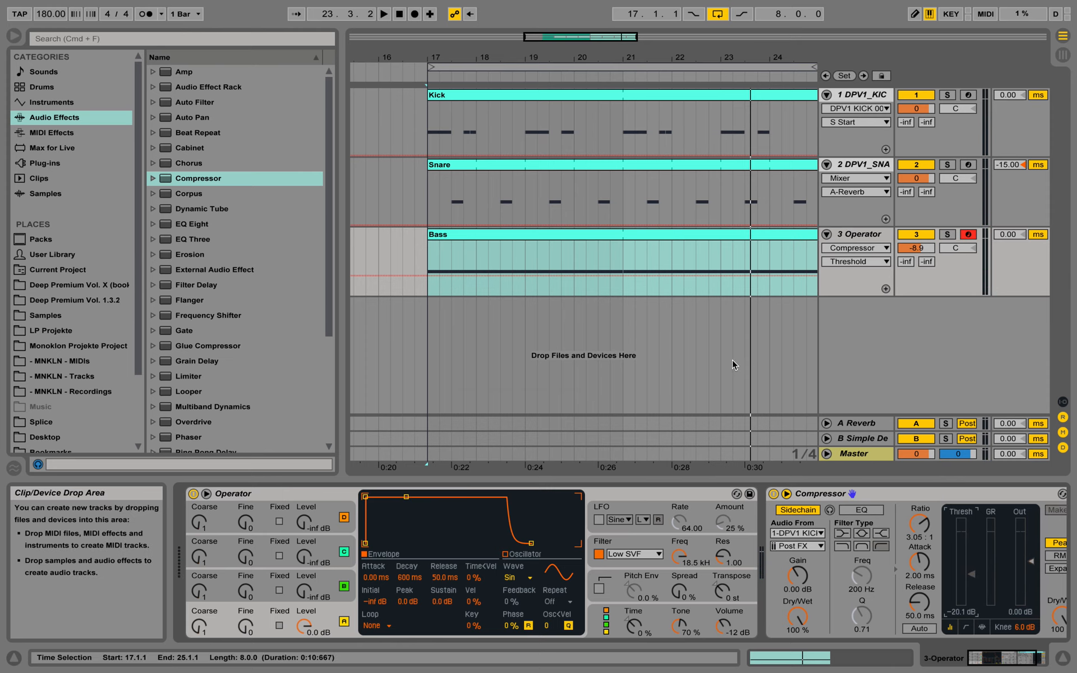
# - Bring the full bars 17 to 25 loop into view and select the bass track's Operator device
pyautogui.moveTo(627, 53); pyautogui.dragTo(586, 53)
pyautogui.click(321, 492)
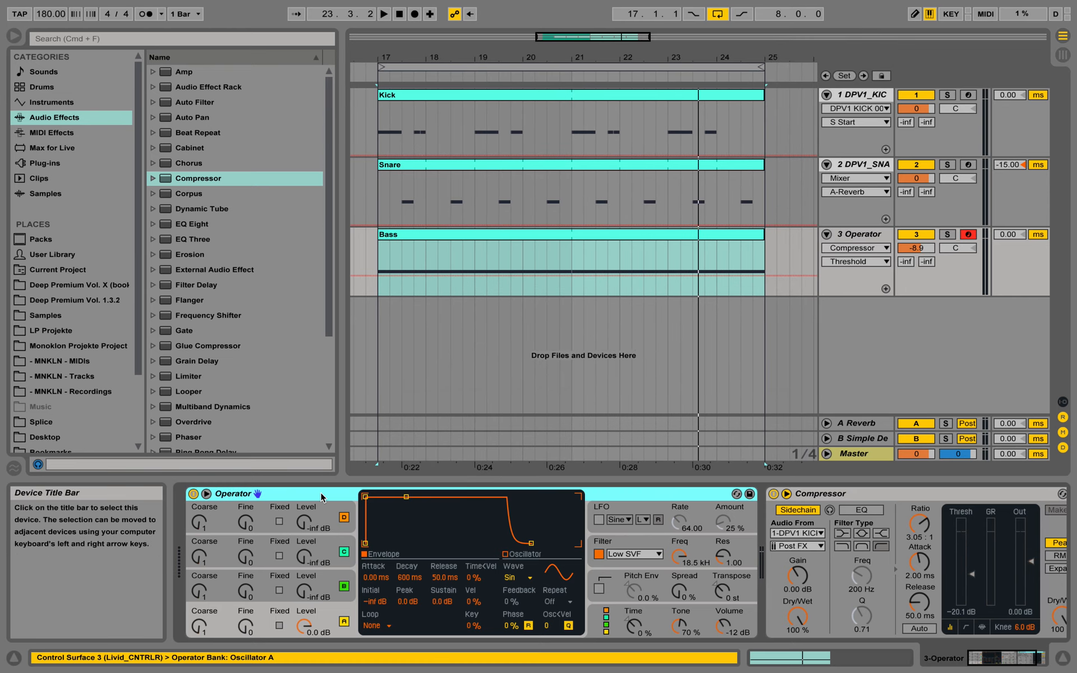